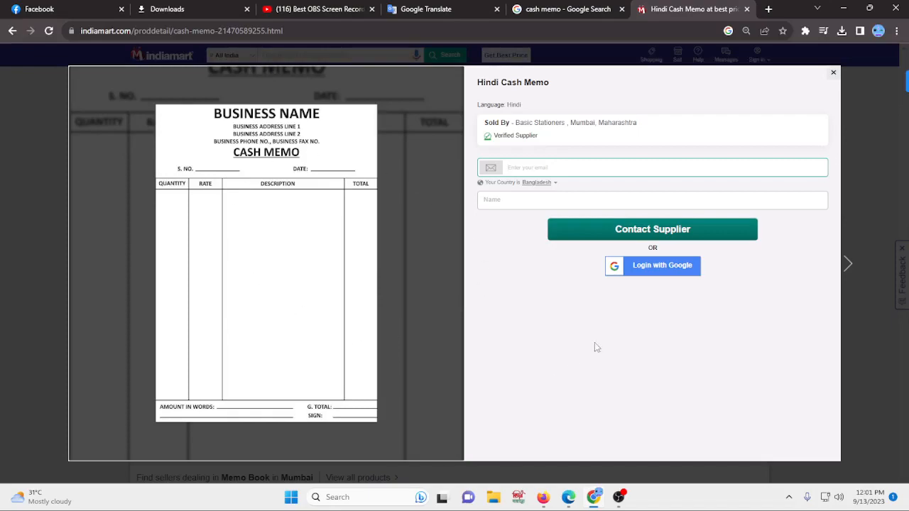
# - Create a new Word document on the desktop named "cash emo"
pyautogui.click(854, 8)
pyautogui.rightClick(215, 189)
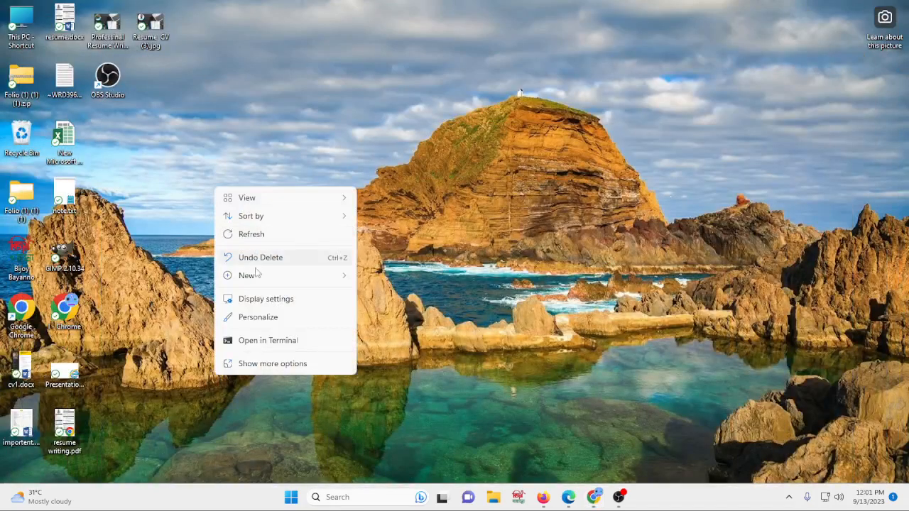
pyautogui.moveTo(259, 278)
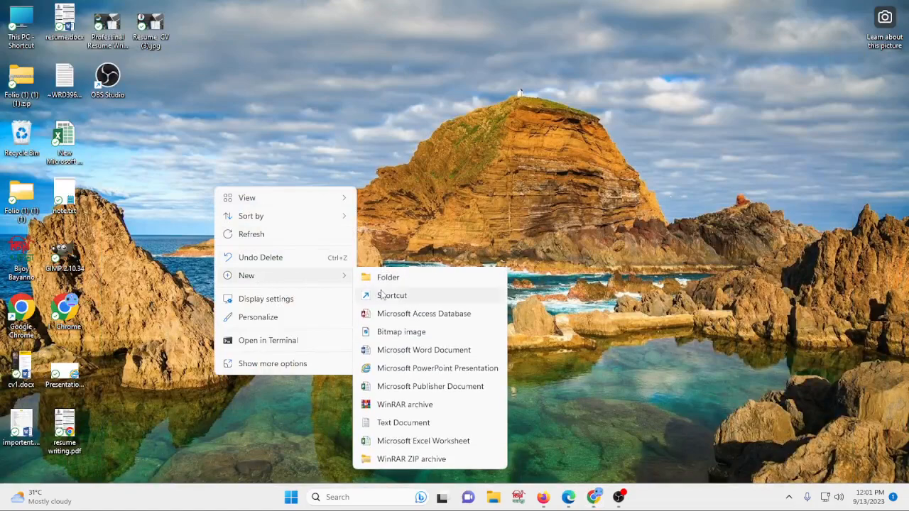
pyautogui.click(425, 350)
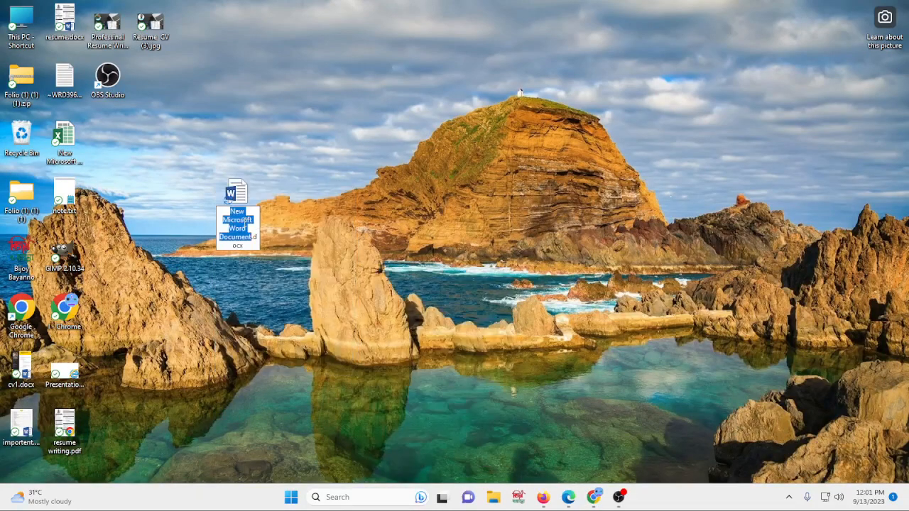
pyautogui.press('BackSpace')
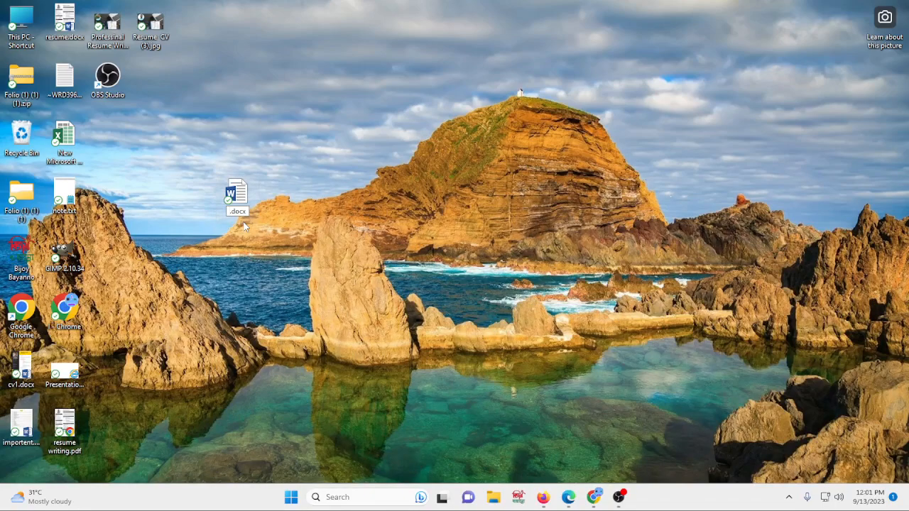
pyautogui.write('cash emo')
pyautogui.press('Return')
# - Move the new document's icon on the desktop, open it in Word and dismiss the activation dialog
pyautogui.moveTo(243, 202); pyautogui.dragTo(129, 146)
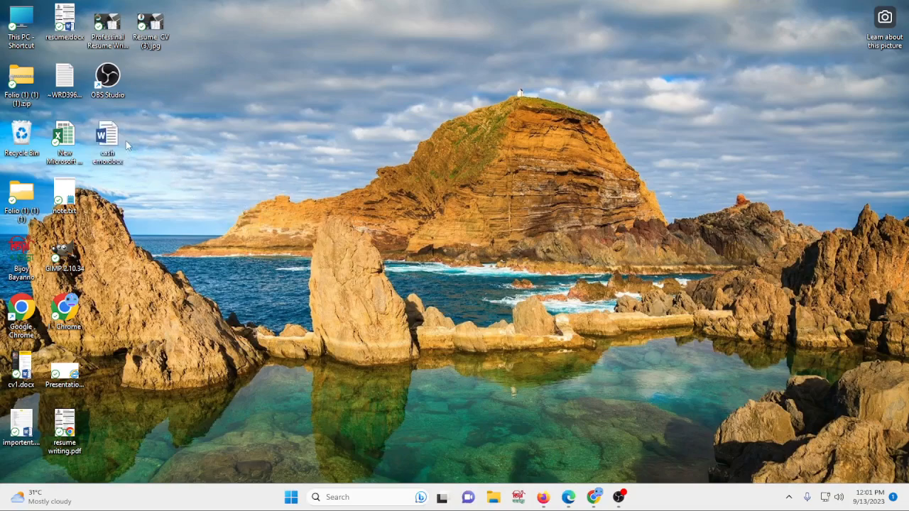
pyautogui.doubleClick(105, 138)
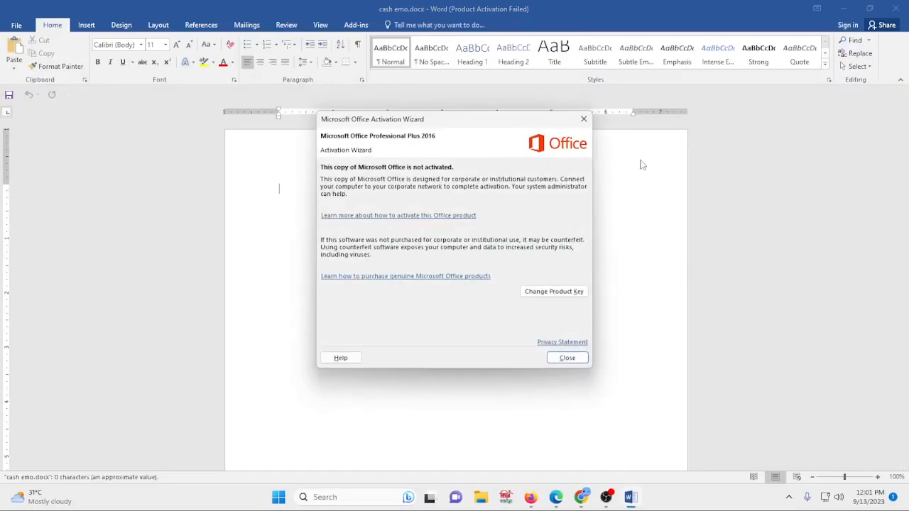
pyautogui.click(583, 119)
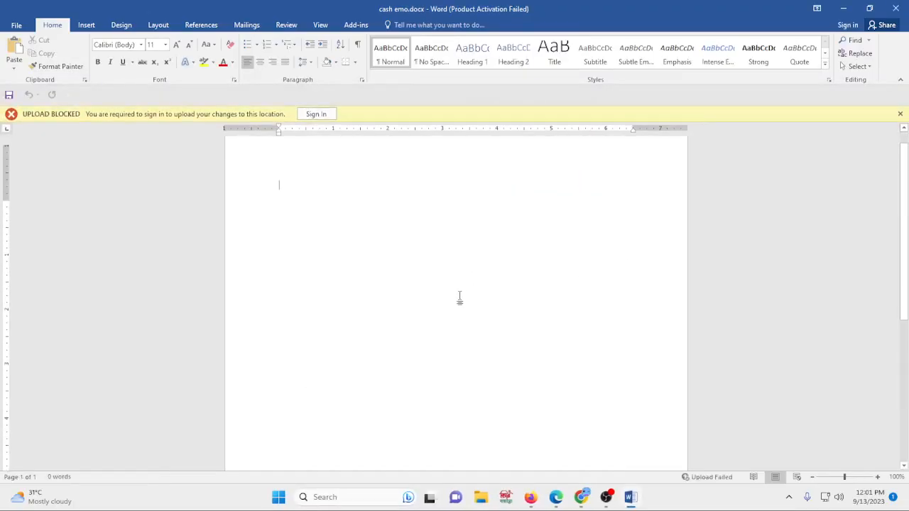
# - Set the page size to A4
pyautogui.click(158, 26)
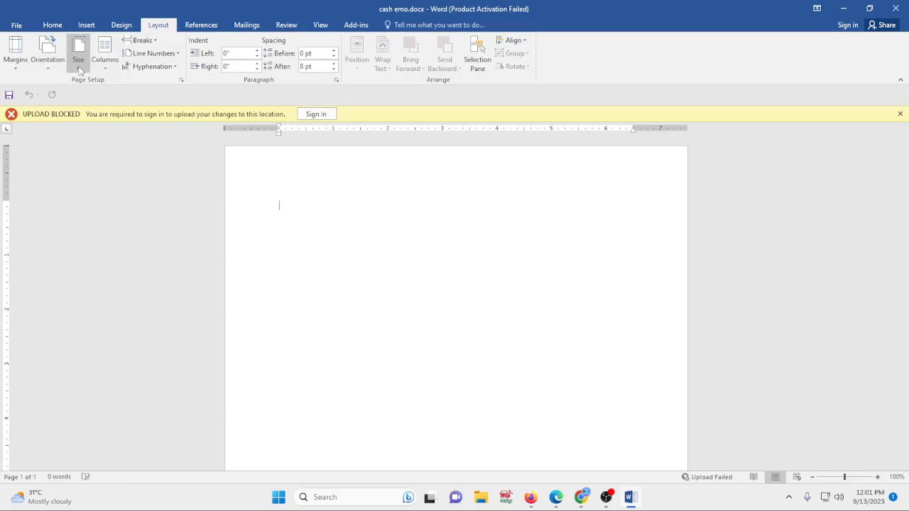
pyautogui.click(79, 64)
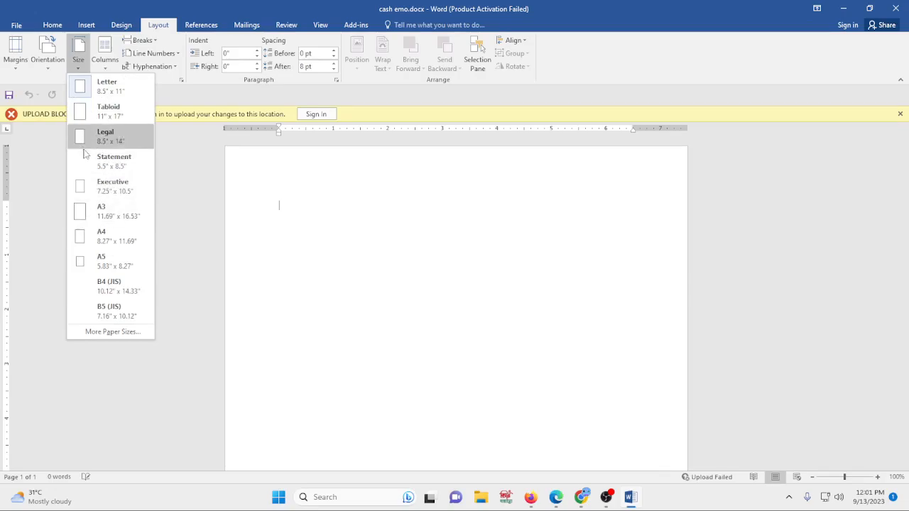
pyautogui.click(112, 237)
# - Set the page margins to Narrow
pyautogui.click(121, 25)
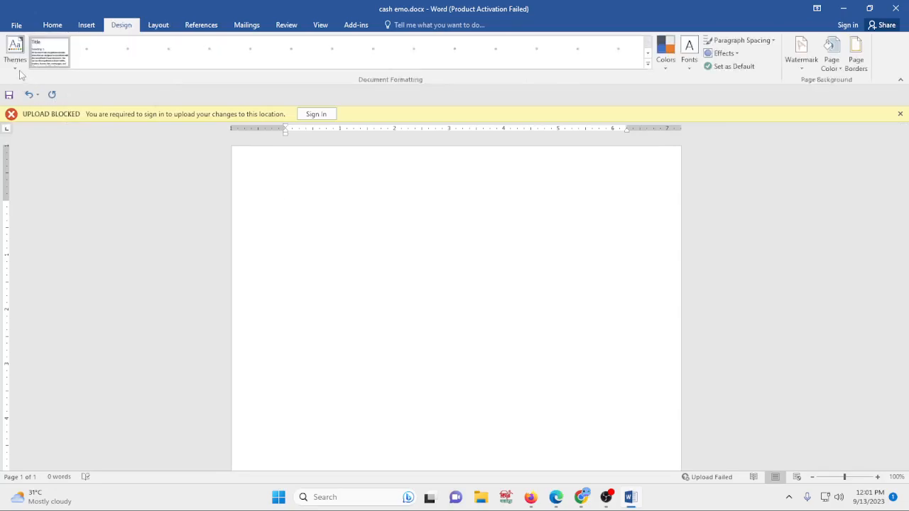
pyautogui.click(159, 26)
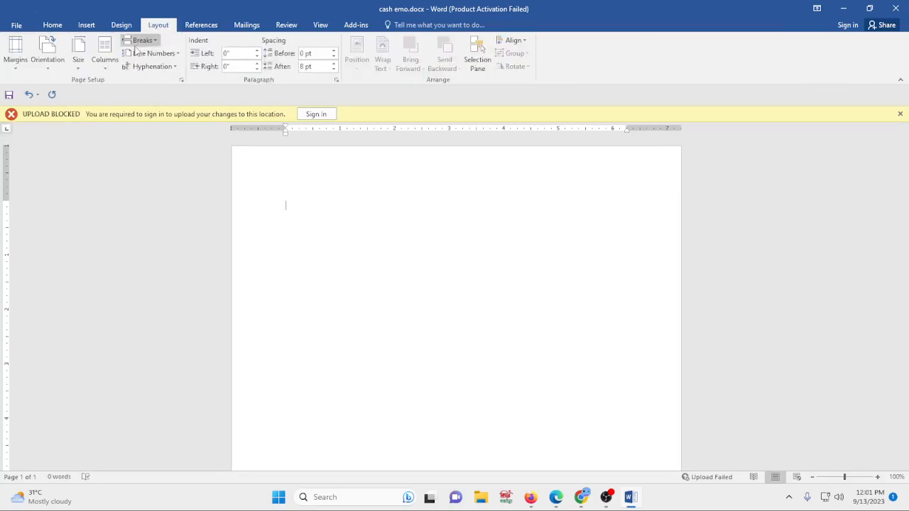
pyautogui.click(14, 66)
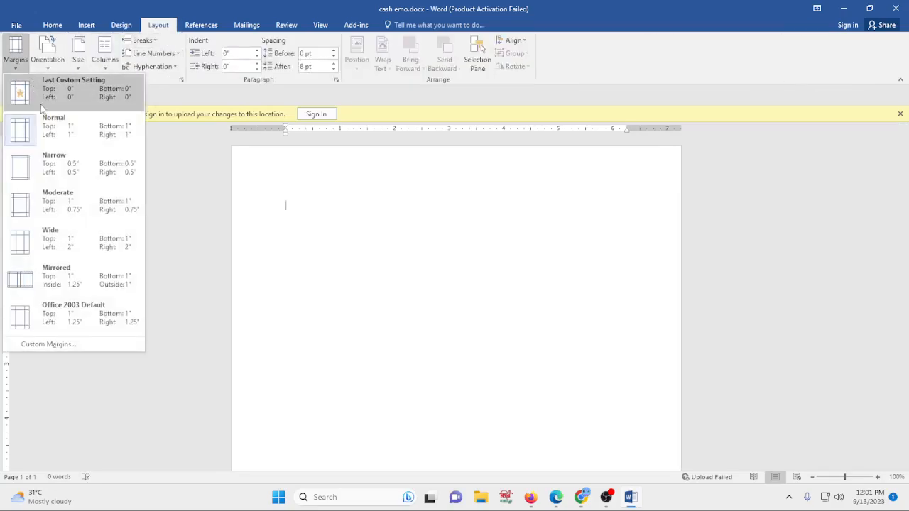
pyautogui.click(22, 176)
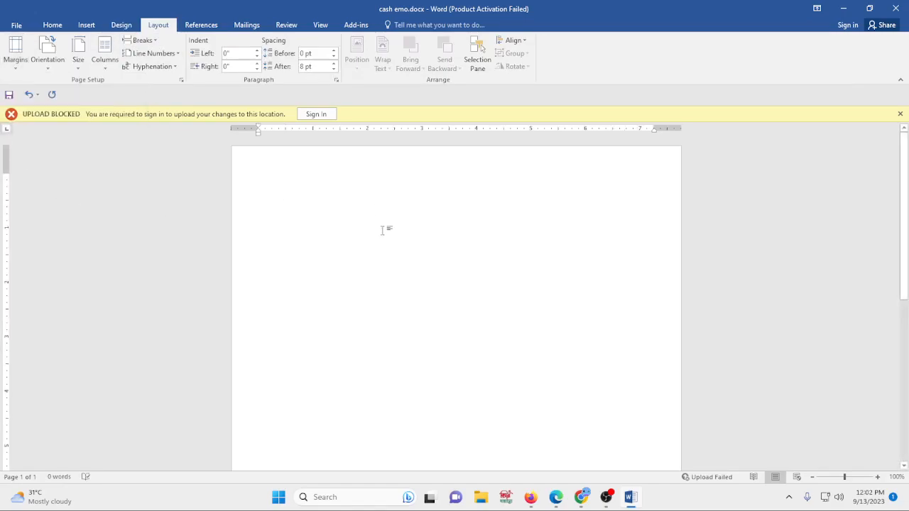
# - Compare with the reference cash memo image in the browser and return to the document
pyautogui.moveTo(580, 497)
pyautogui.click(611, 442)
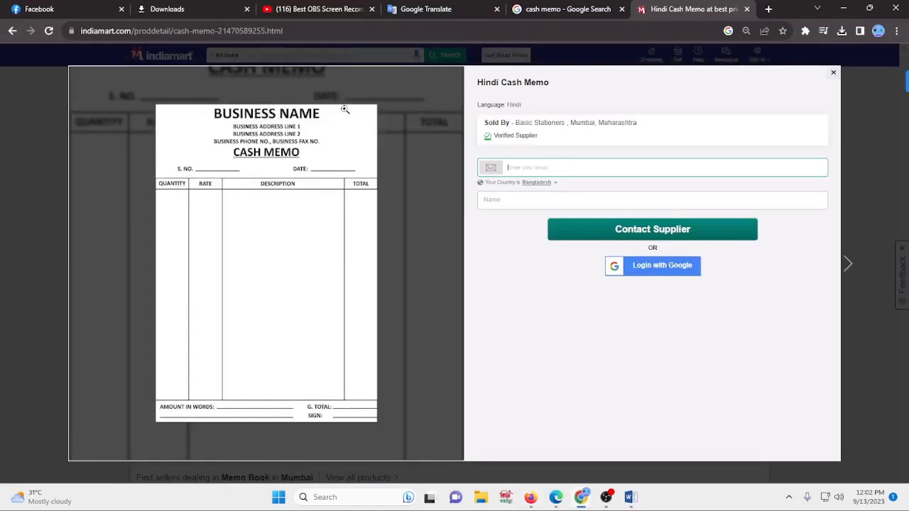
pyautogui.click(630, 497)
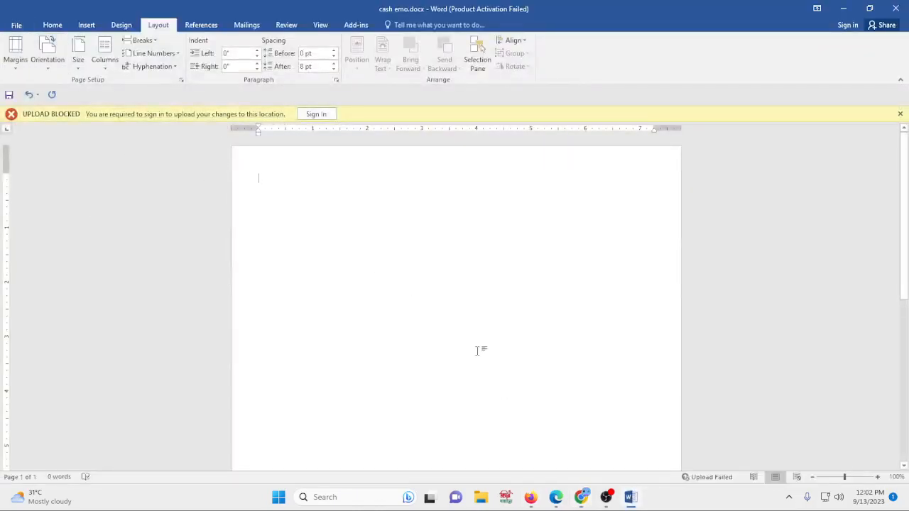
# - Indent the first line with three tabs and type "Business Name"
pyautogui.press('Tab')
pyautogui.press('Tab')
pyautogui.press('Tab')
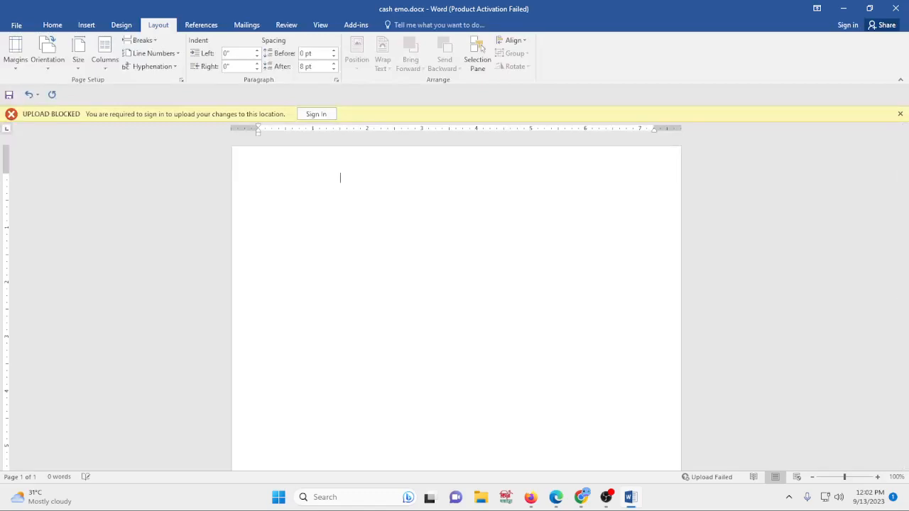
pyautogui.click(51, 24)
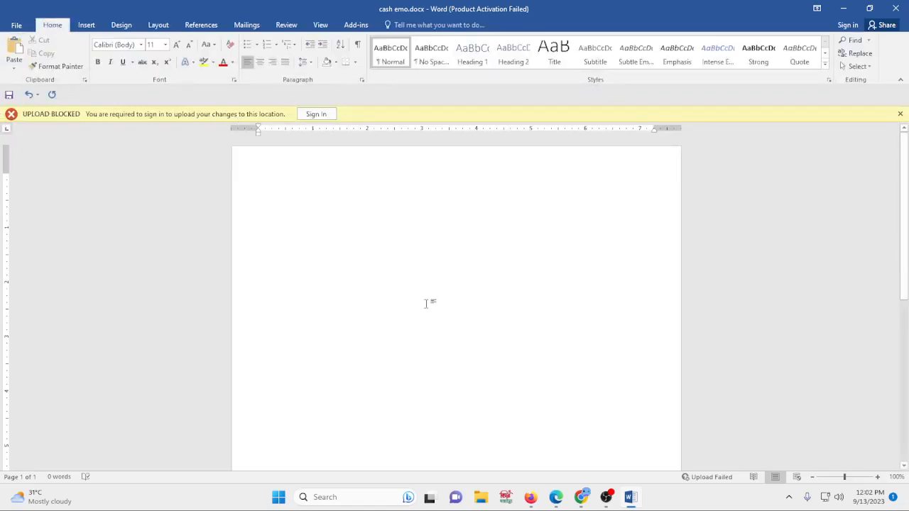
pyautogui.write('Business')
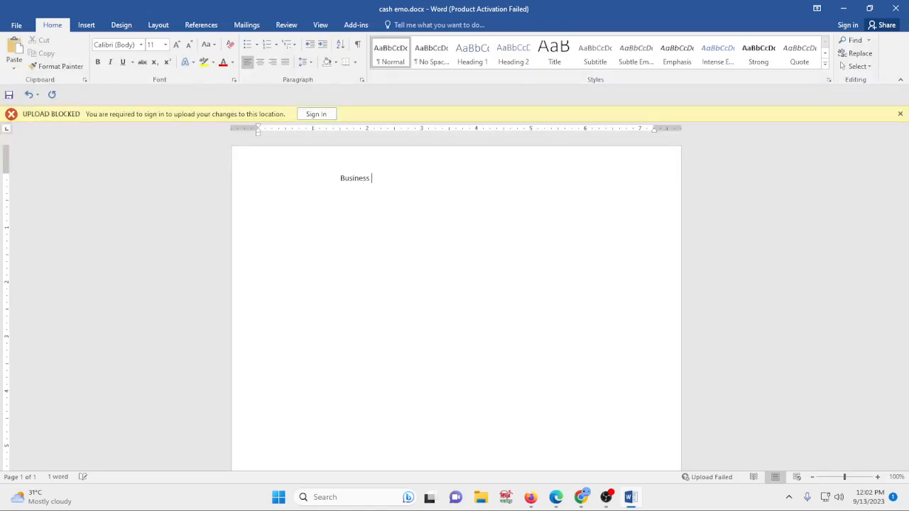
pyautogui.write('Name')
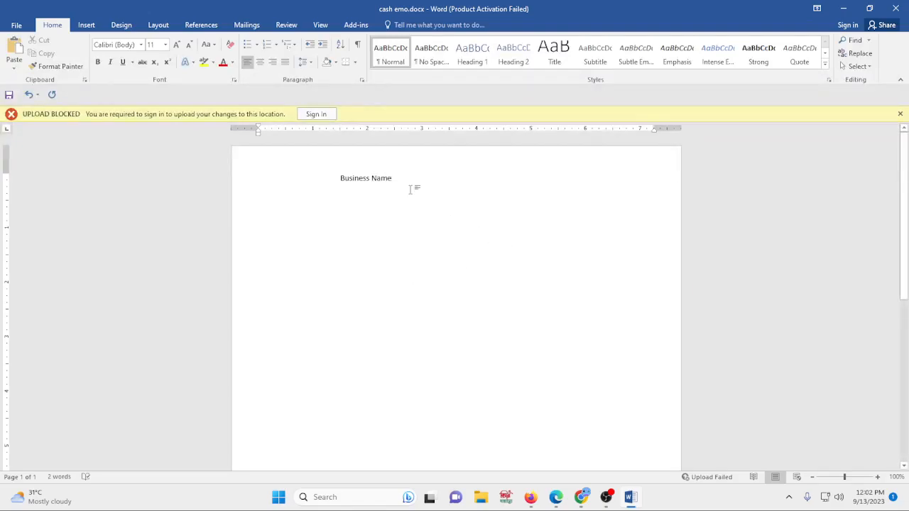
# - Make "Business Name" bold and enlarge it to 26 pt
pyautogui.moveTo(412, 183); pyautogui.dragTo(337, 178)
pyautogui.click(98, 62)
pyautogui.click(176, 45)
pyautogui.click(176, 45)
pyautogui.click(176, 45)
pyautogui.click(176, 44)
pyautogui.click(176, 45)
pyautogui.click(176, 45)
pyautogui.click(176, 45)
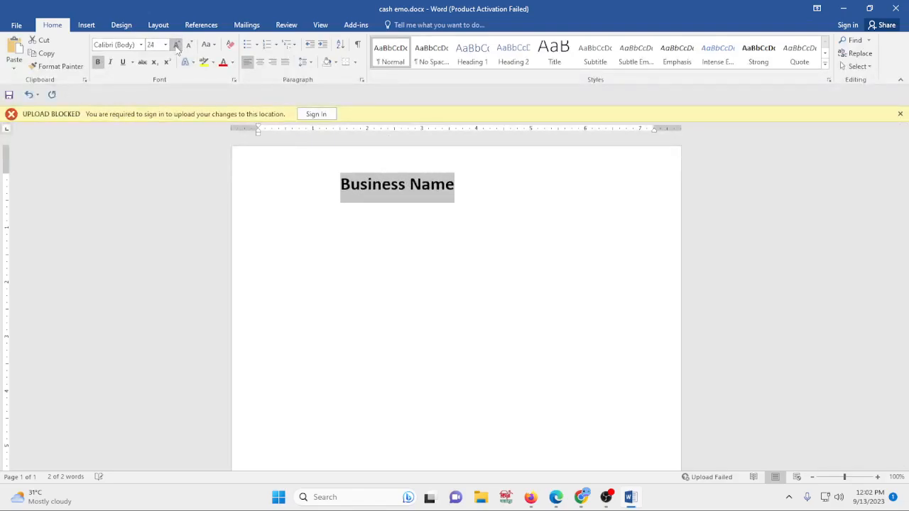
pyautogui.click(176, 44)
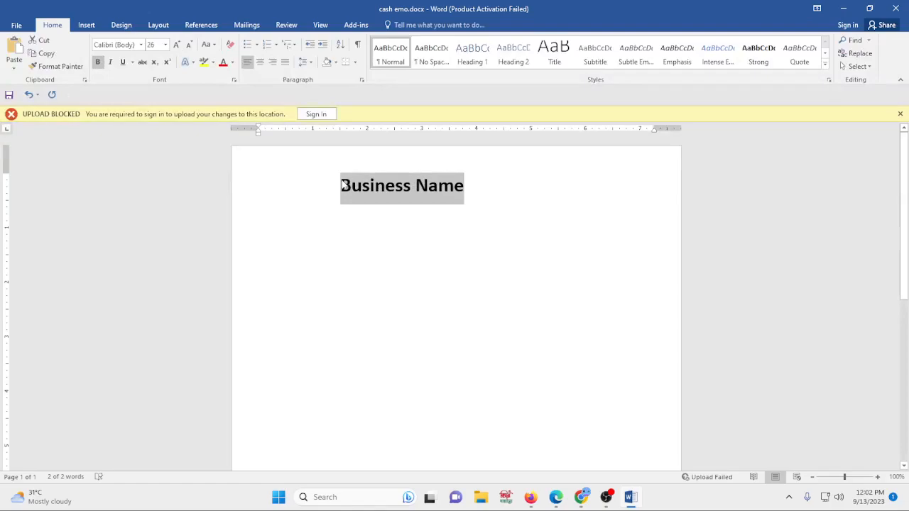
# - Indent the heading further, then start a new 12 pt line indented with three tabs
pyautogui.click(340, 228)
pyautogui.press('Tab')
pyautogui.press('Tab')
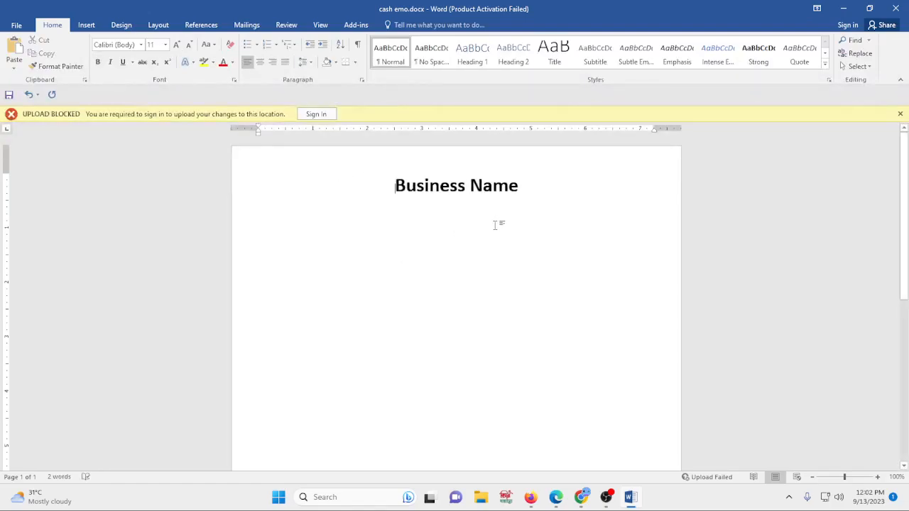
pyautogui.click(536, 195)
pyautogui.press('Return')
pyautogui.click(166, 45)
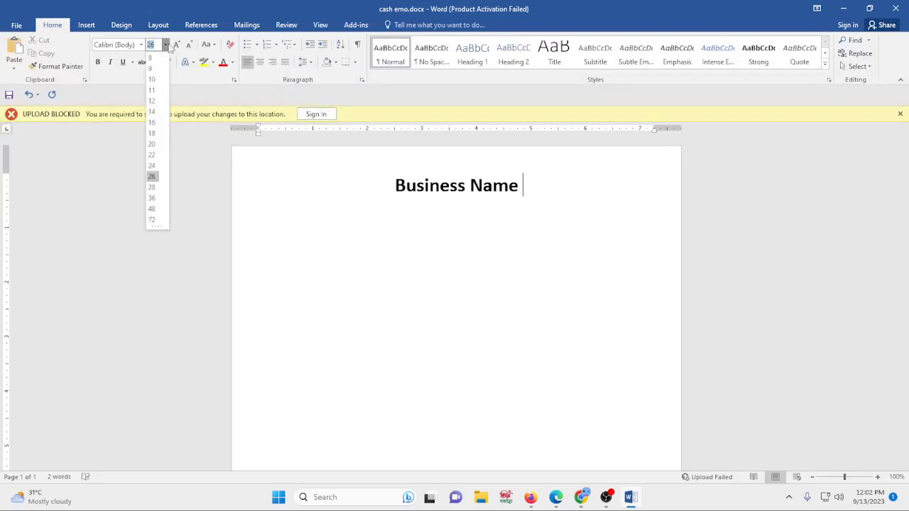
pyautogui.click(152, 101)
pyautogui.press('Return')
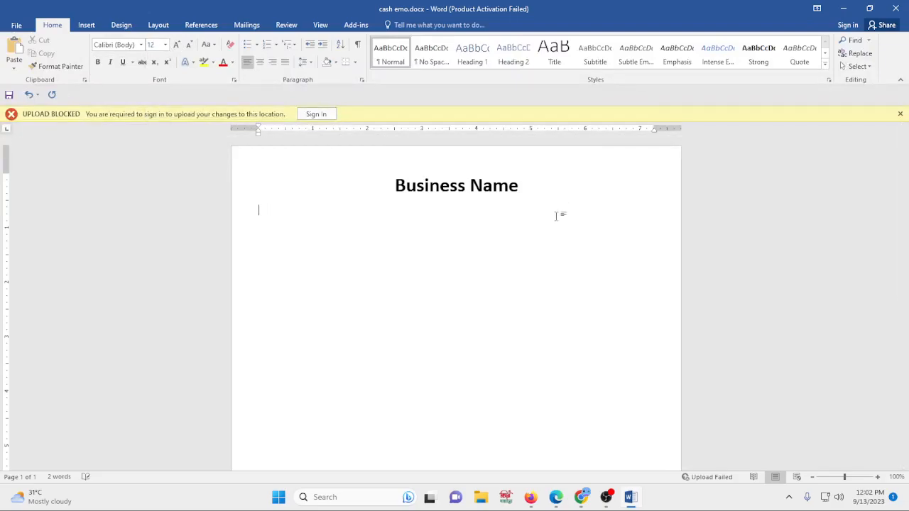
pyautogui.press('Tab')
pyautogui.press('Tab')
pyautogui.press('Tab')
pyautogui.press('Tab')
pyautogui.press('Tab')
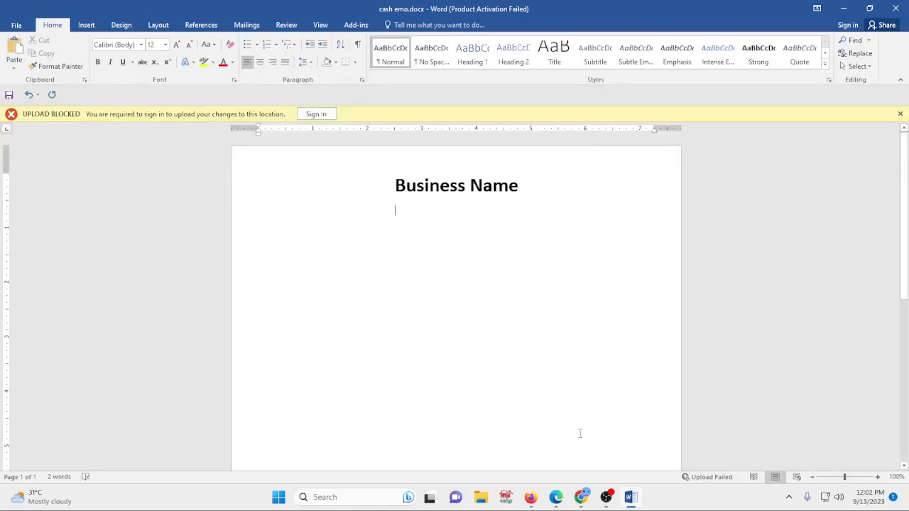
# - Select all the page content and delete it
pyautogui.moveTo(631, 498)
pyautogui.moveTo(237, 190); pyautogui.dragTo(354, 245)
pyautogui.press('Delete')
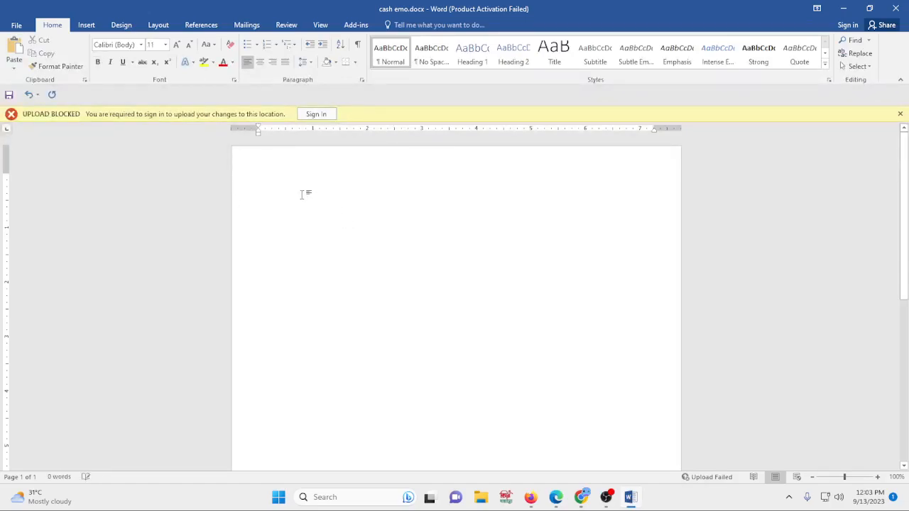
# - Type the heading "Business Name" at the top of the page and make it bold at 24 pt
pyautogui.write('Business')
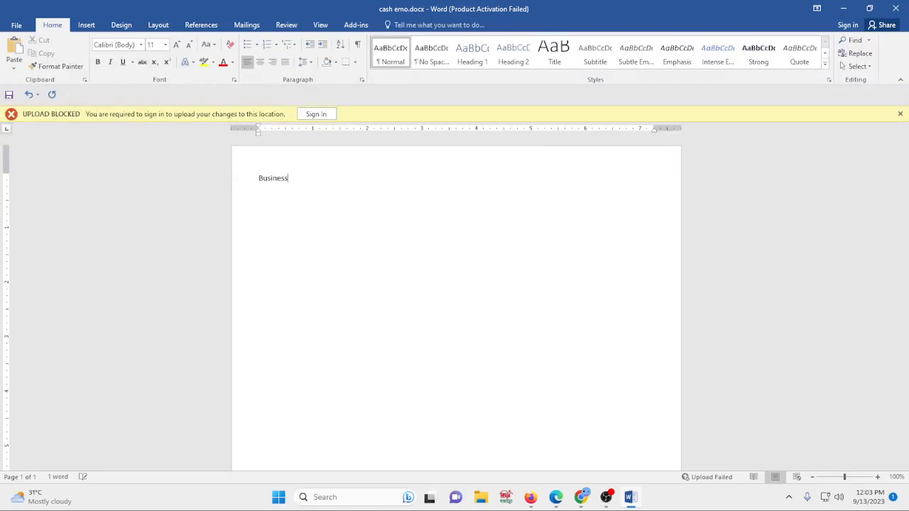
pyautogui.write('Name')
pyautogui.click(244, 176)
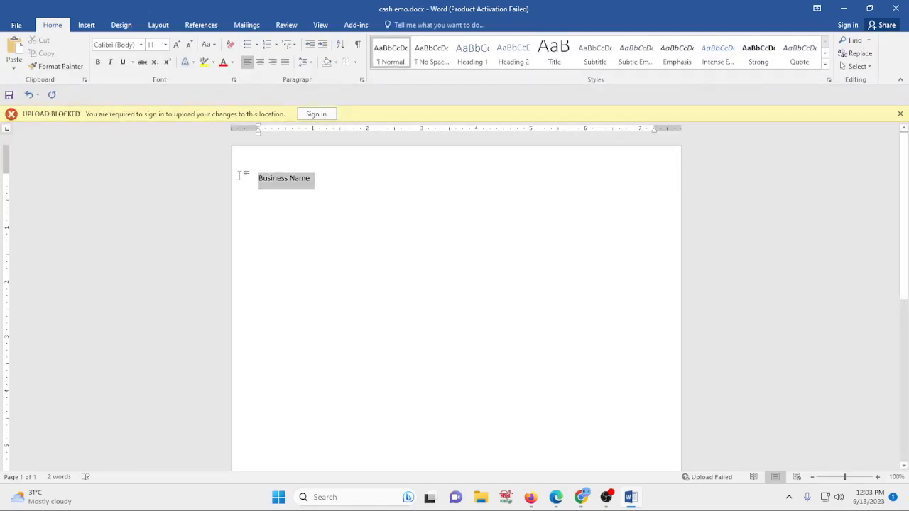
pyautogui.click(247, 156)
pyautogui.click(313, 141)
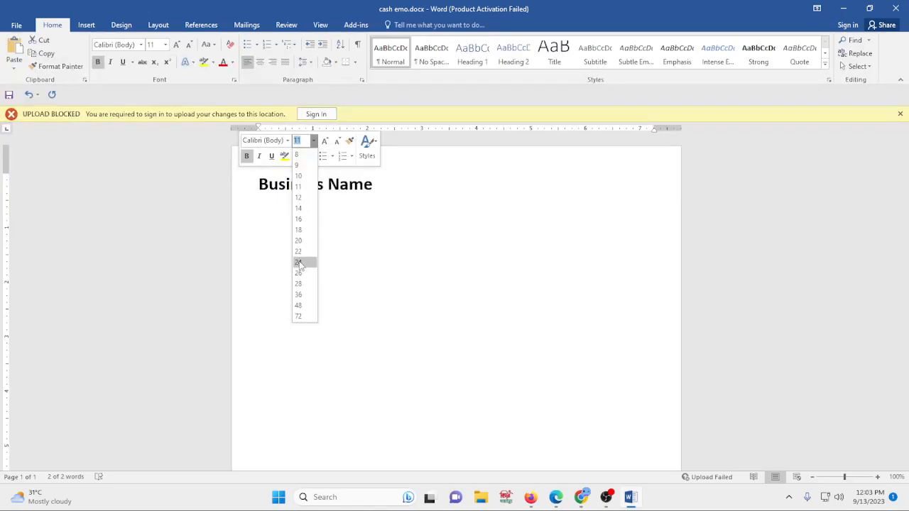
pyautogui.click(299, 262)
# - Add a new line after the heading and set its font size to 12 pt
pyautogui.click(383, 185)
pyautogui.press('Return')
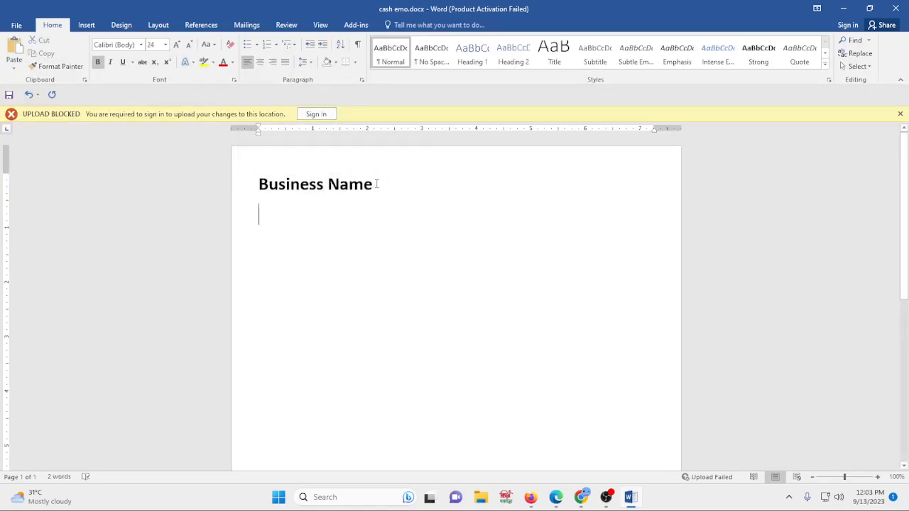
pyautogui.moveTo(377, 184); pyautogui.dragTo(416, 182)
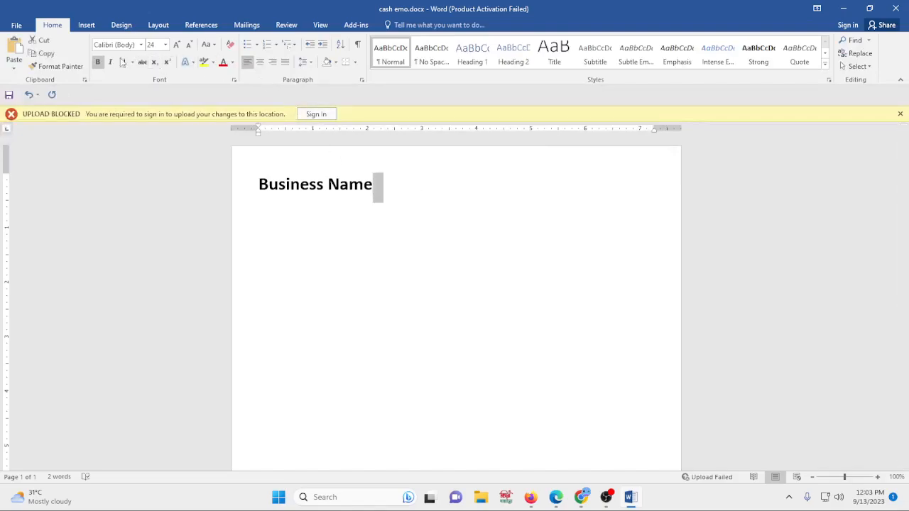
pyautogui.click(165, 45)
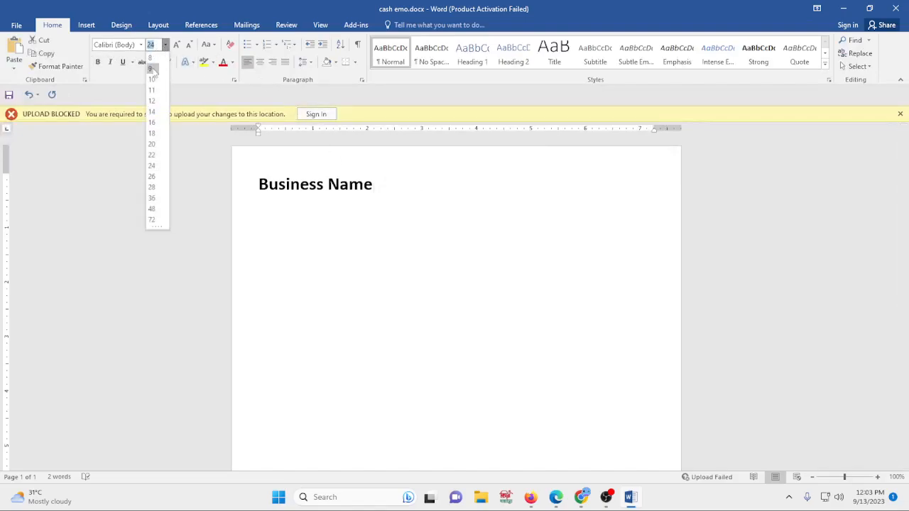
pyautogui.click(154, 102)
pyautogui.click(387, 191)
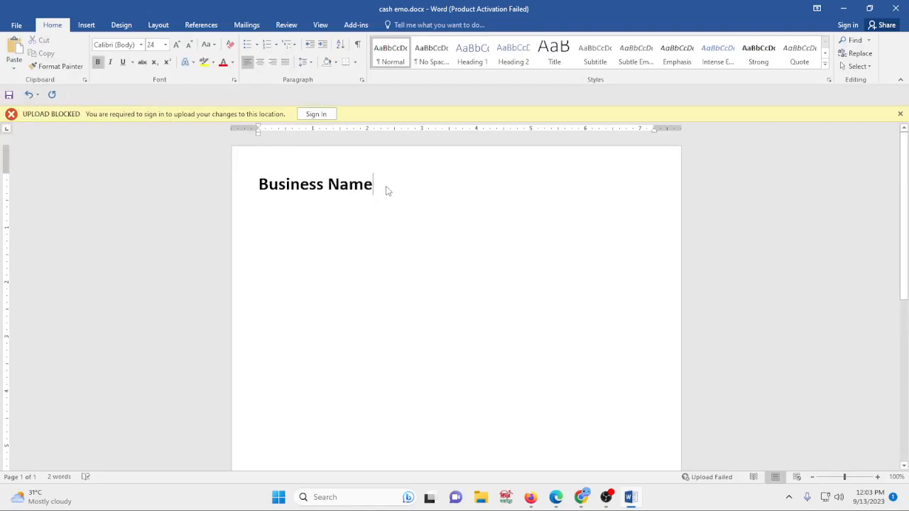
pyautogui.click(166, 45)
pyautogui.click(151, 102)
# - Compare with the reference memo, then type the lines "Business address line 1" and "Business address line 2" under the heading
pyautogui.click(581, 498)
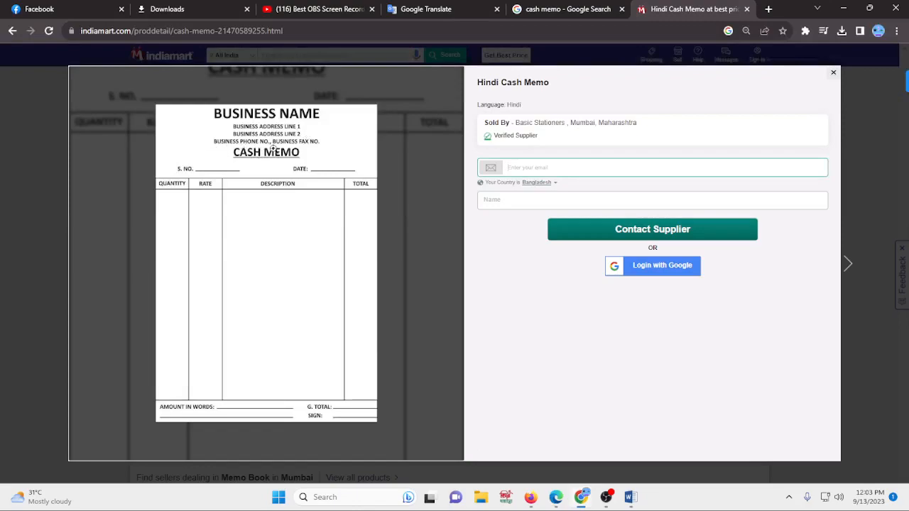
pyautogui.click(630, 498)
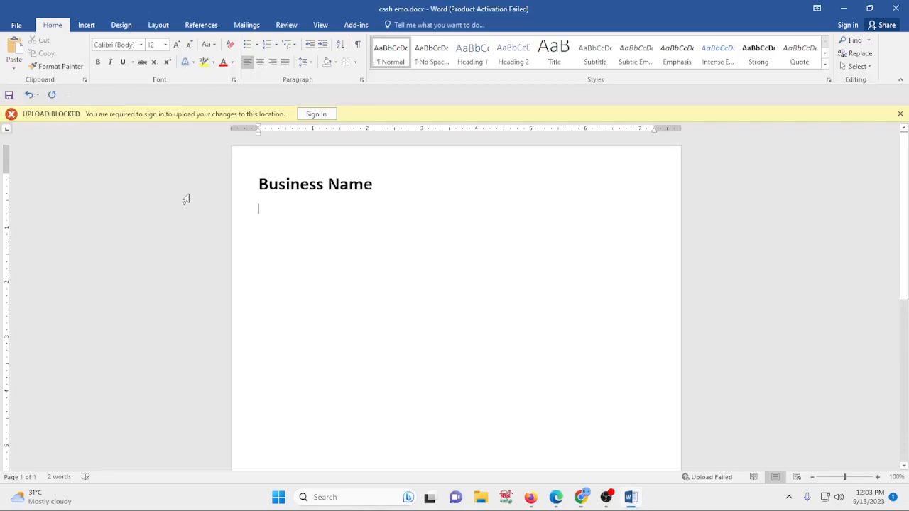
pyautogui.write('Business address line 2')
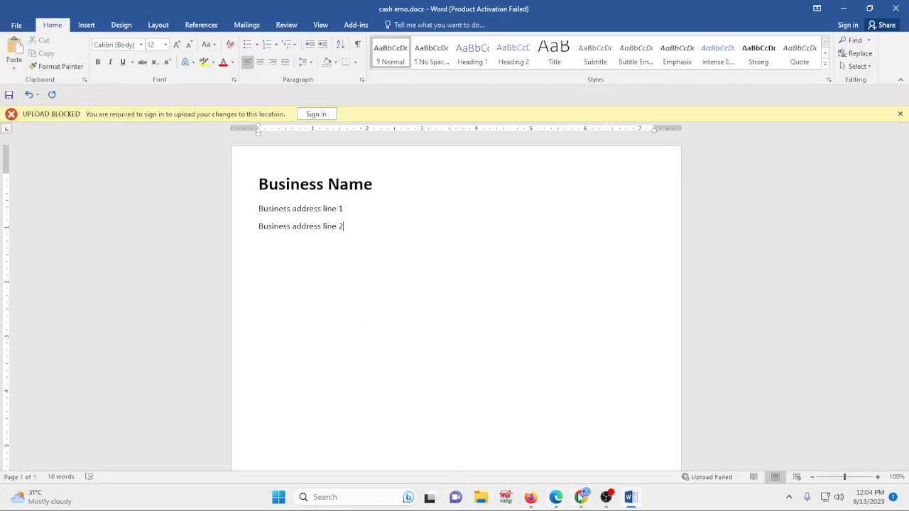
# - Check the reference again and add a new line containing a phone number and an e-mail address
pyautogui.click(581, 498)
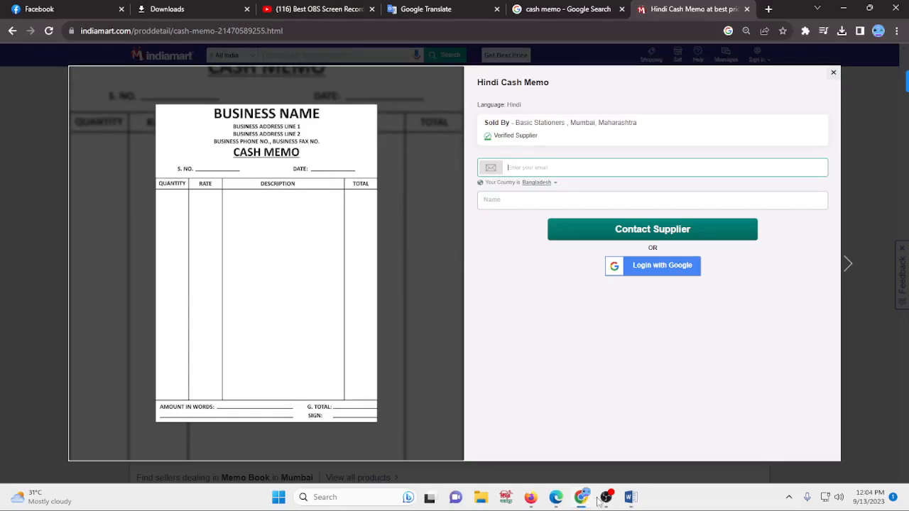
pyautogui.click(629, 498)
pyautogui.click(344, 225)
pyautogui.press('Return')
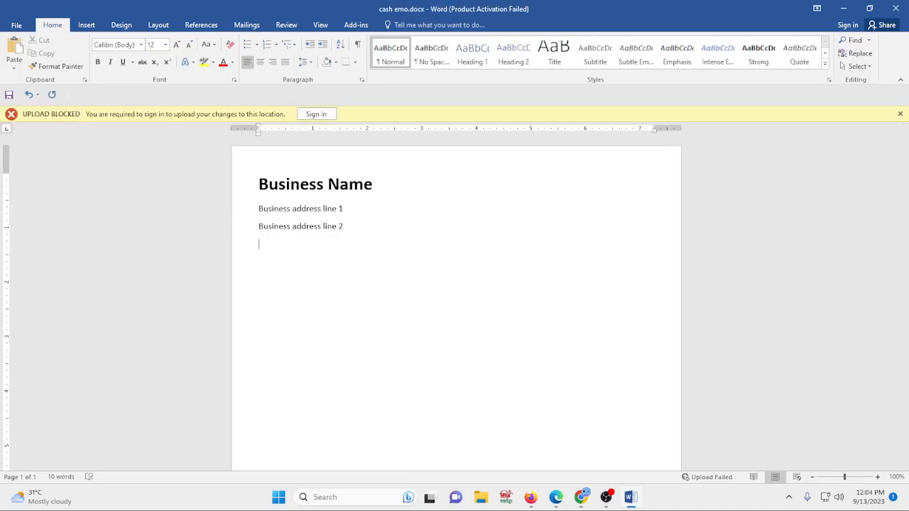
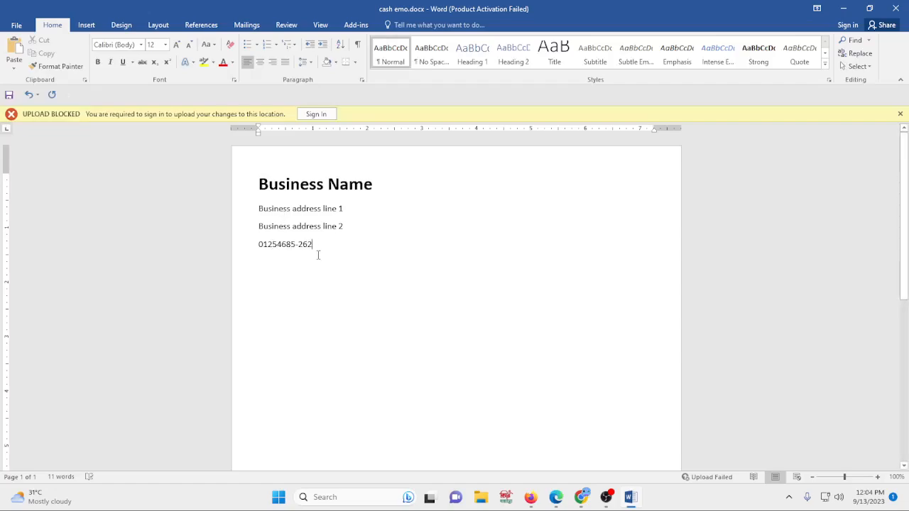
pyautogui.write(',')
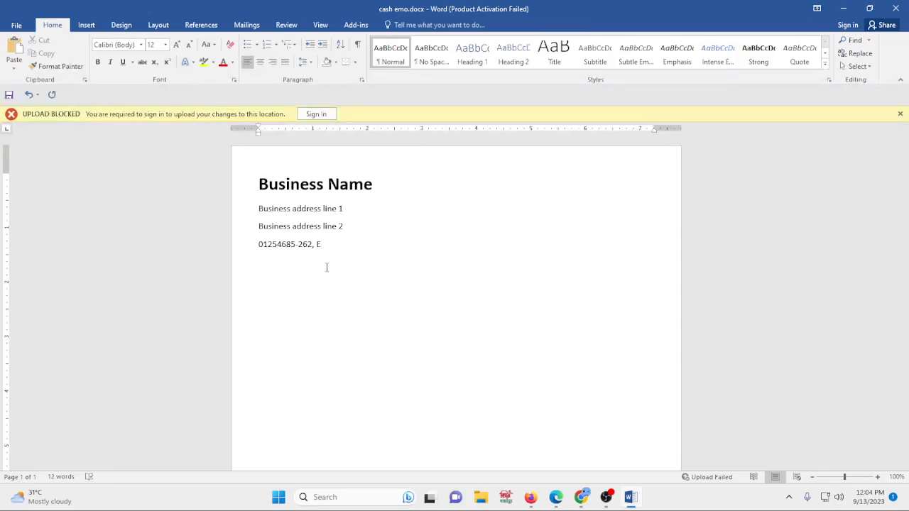
pyautogui.write('E-mail')
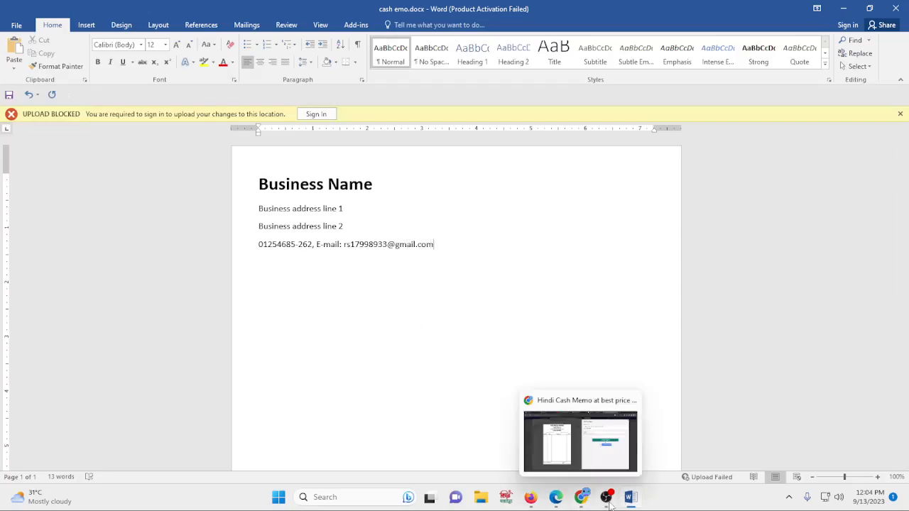
# - Type "Cash Memo" on a new line and set its font size to 22 pt
pyautogui.click(582, 501)
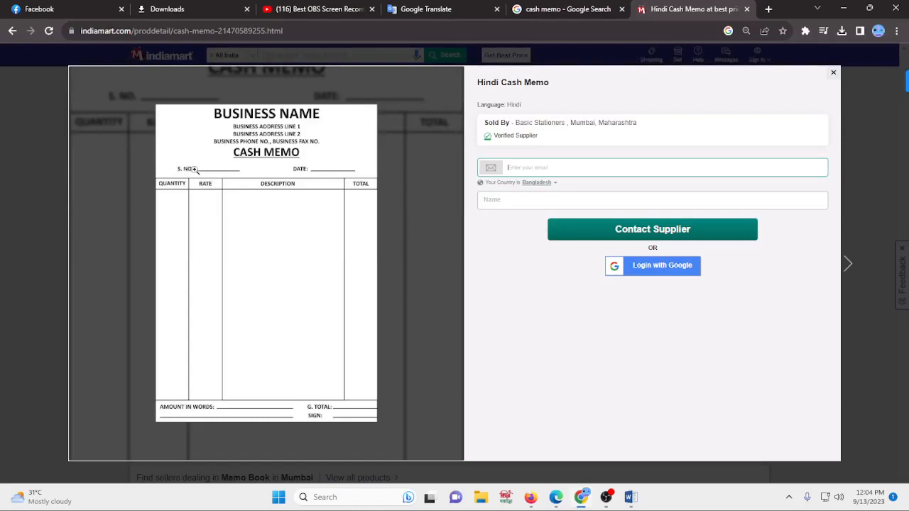
pyautogui.click(630, 498)
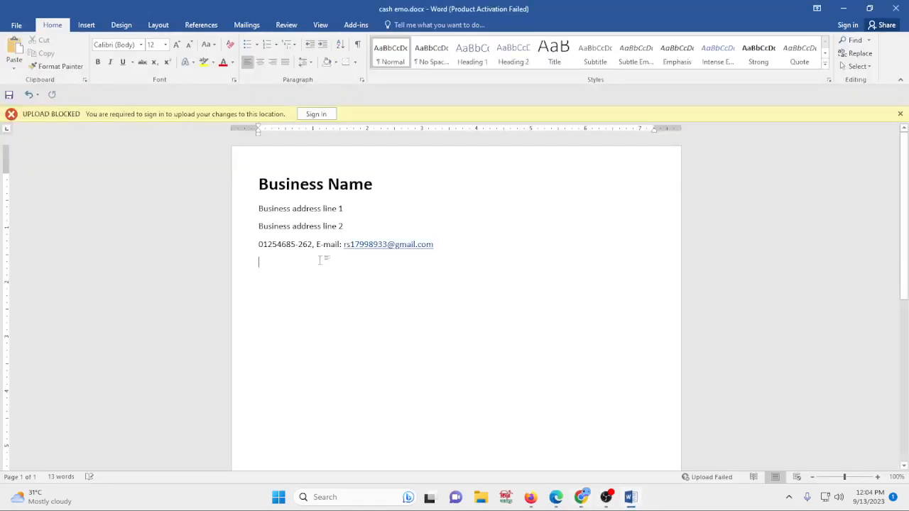
pyautogui.write('Ca')
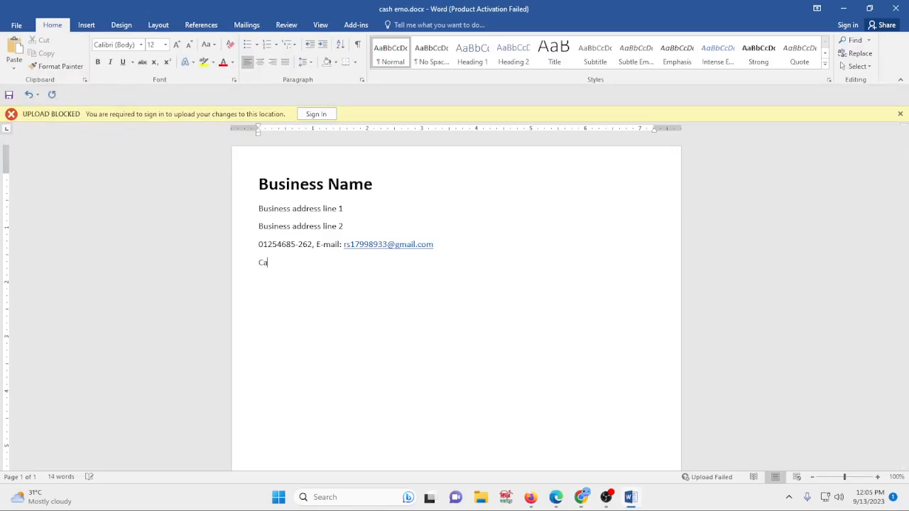
pyautogui.write('sh Memo')
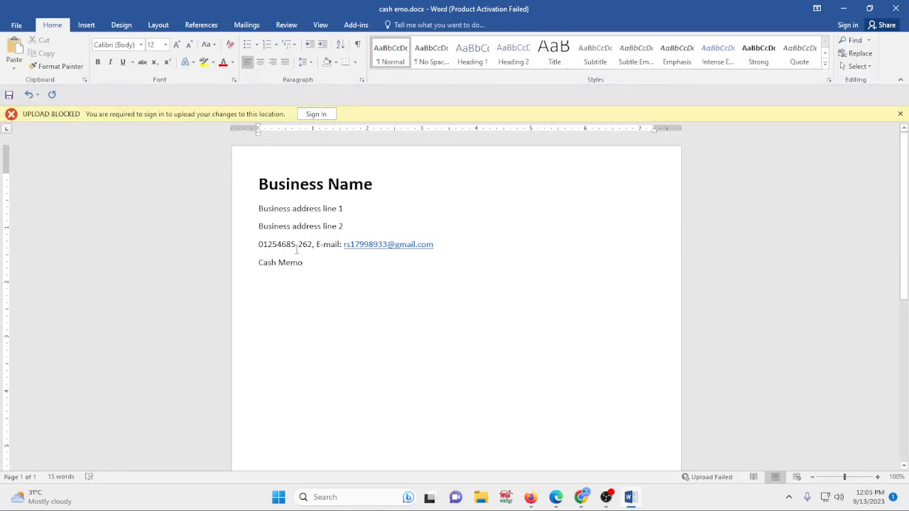
pyautogui.click(245, 267)
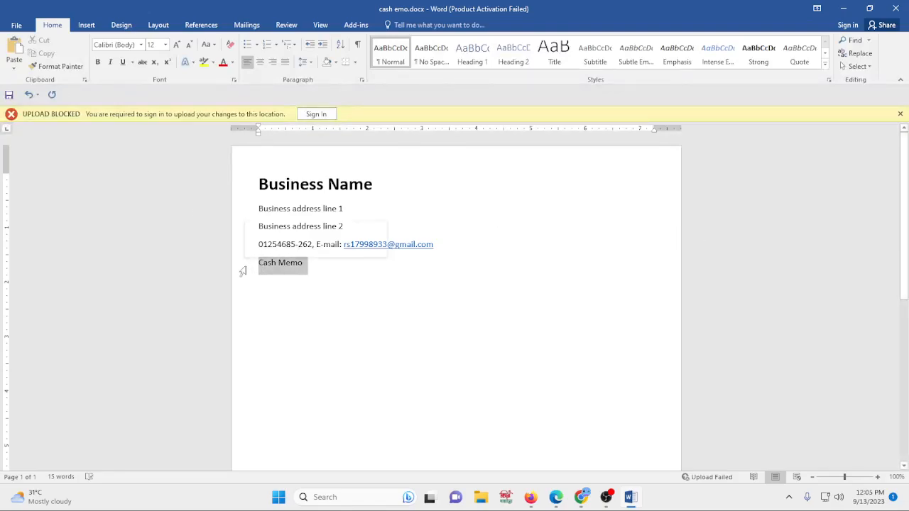
pyautogui.click(165, 44)
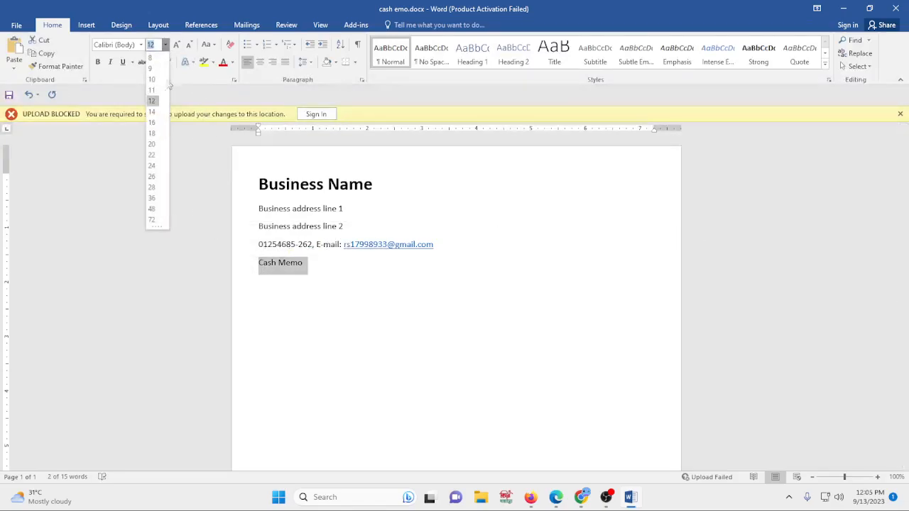
pyautogui.click(151, 156)
pyautogui.click(384, 311)
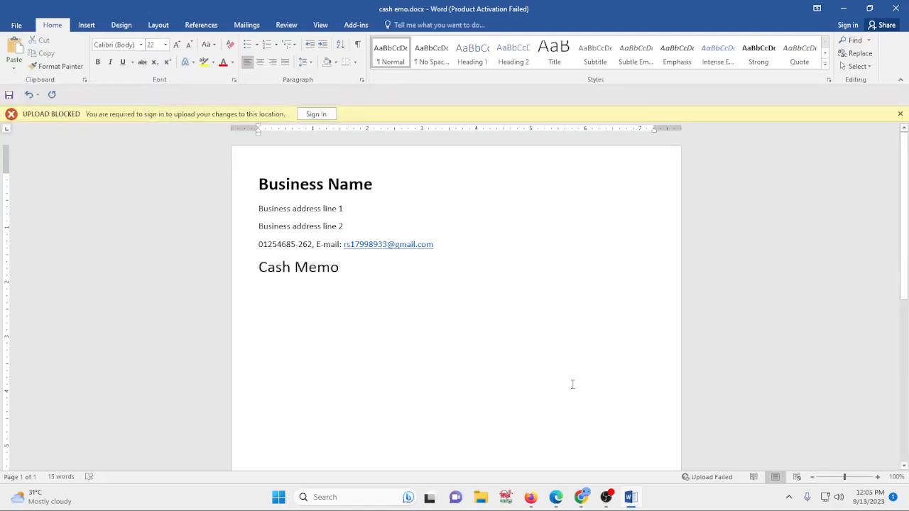
# - Underline the "Cash Memo" line
pyautogui.click(581, 497)
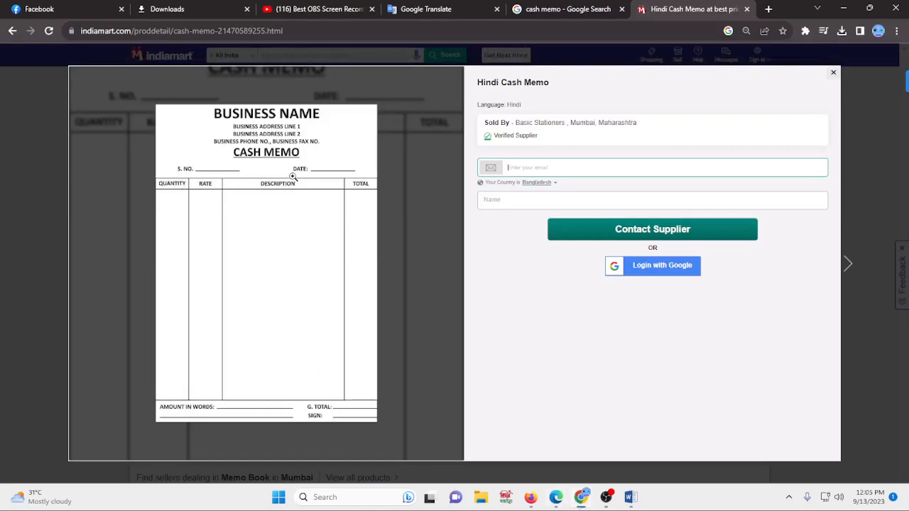
pyautogui.click(631, 497)
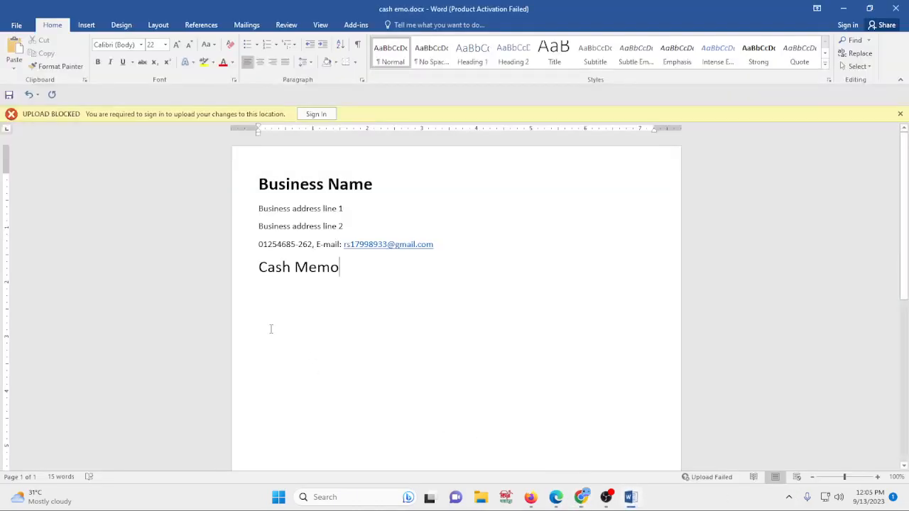
pyautogui.click(250, 267)
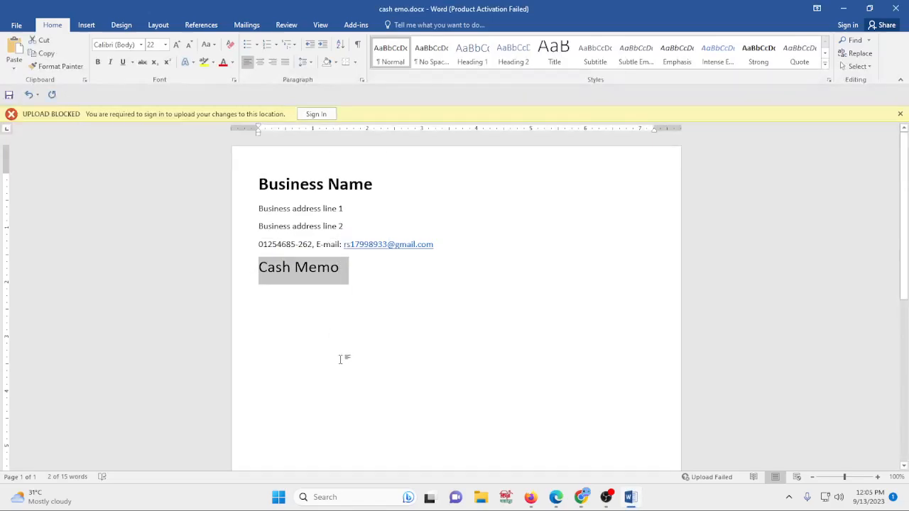
pyautogui.hotkey('ctrl', 'u')
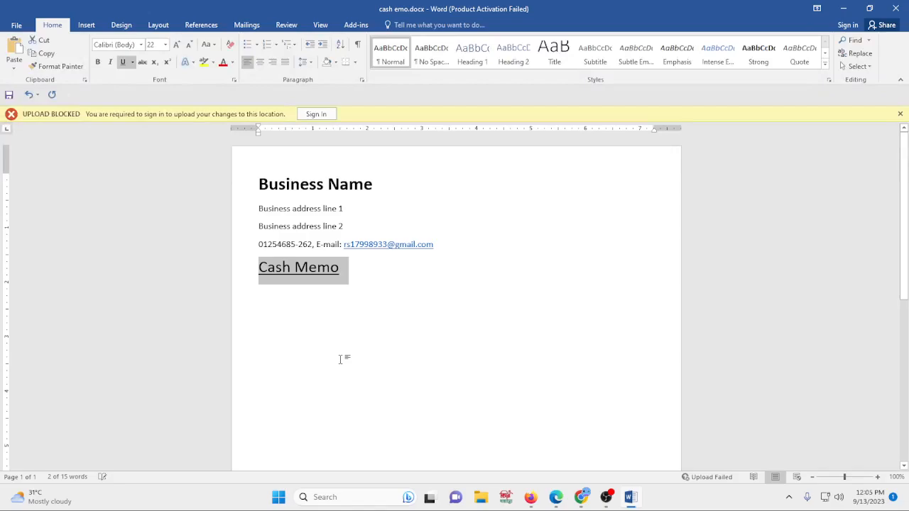
pyautogui.click(124, 62)
pyautogui.click(123, 62)
# - Make the "Cash Memo" line bold
pyautogui.click(336, 264)
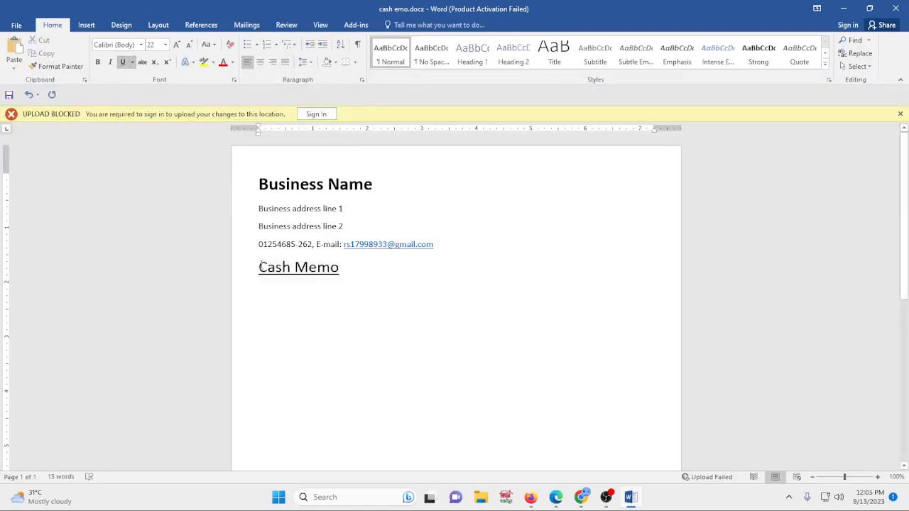
pyautogui.click(192, 269)
pyautogui.hotkey('ctrl', 'b')
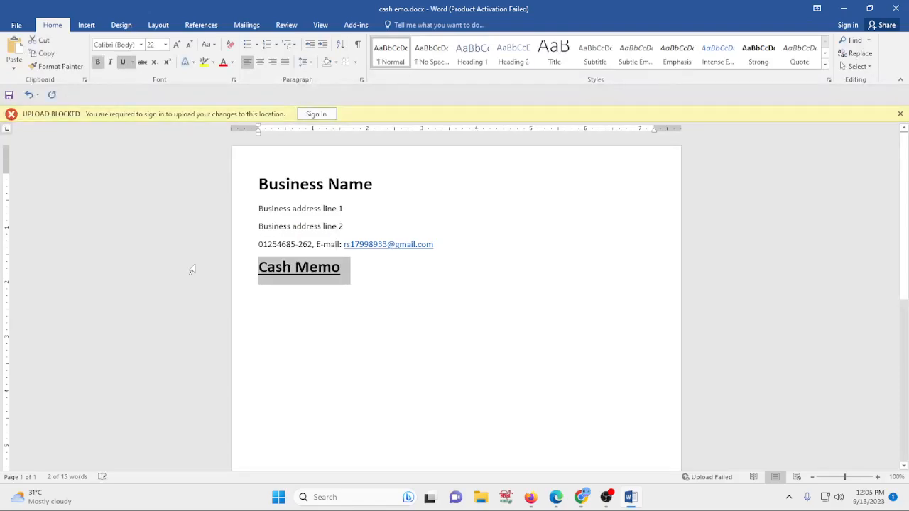
pyautogui.click(100, 65)
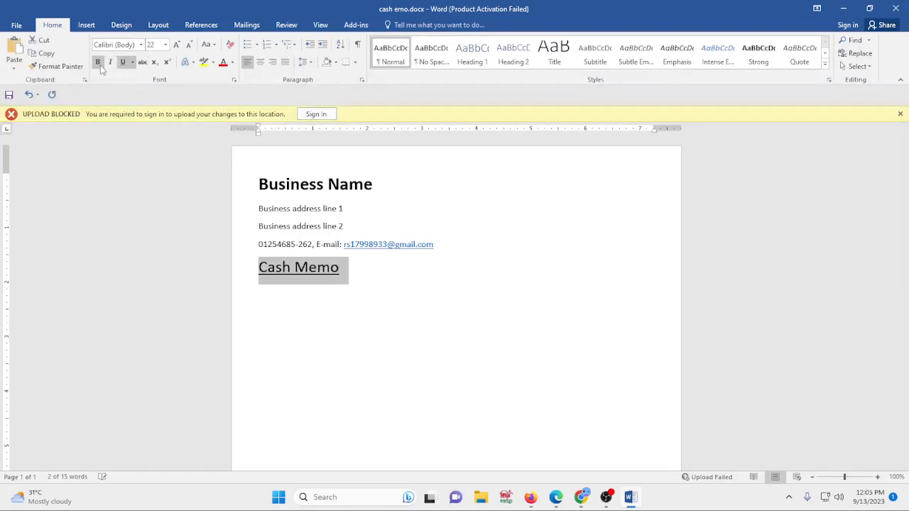
pyautogui.click(335, 296)
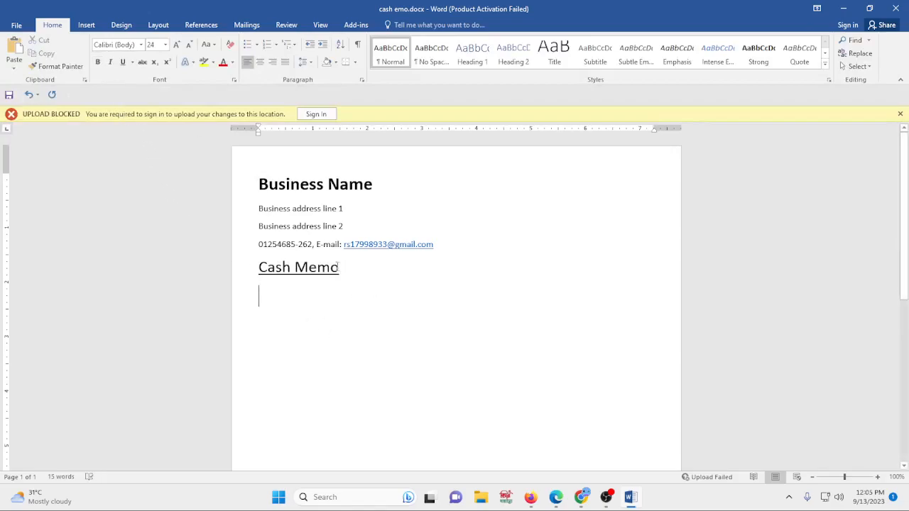
pyautogui.click(245, 268)
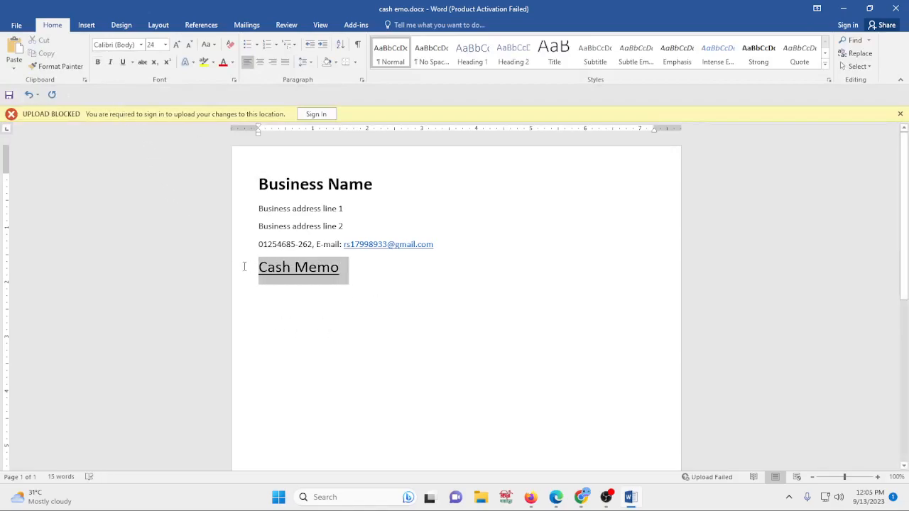
pyautogui.click(97, 62)
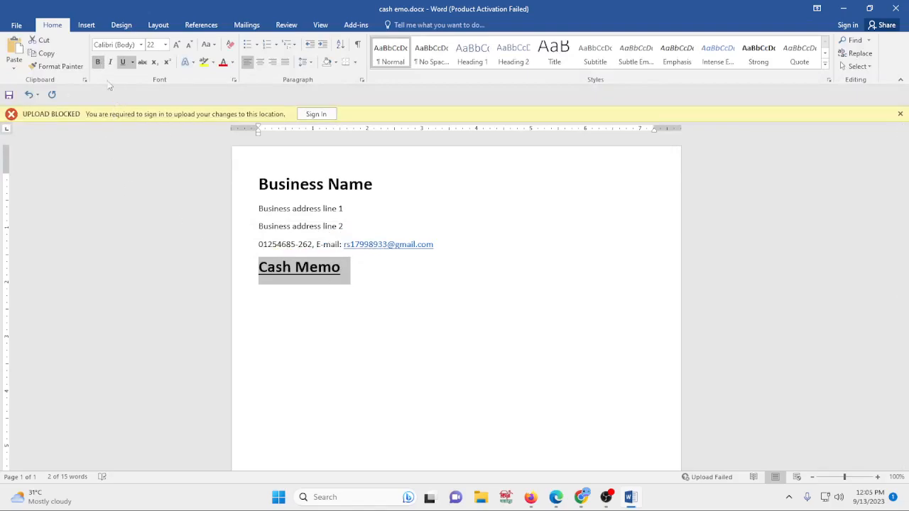
pyautogui.click(98, 62)
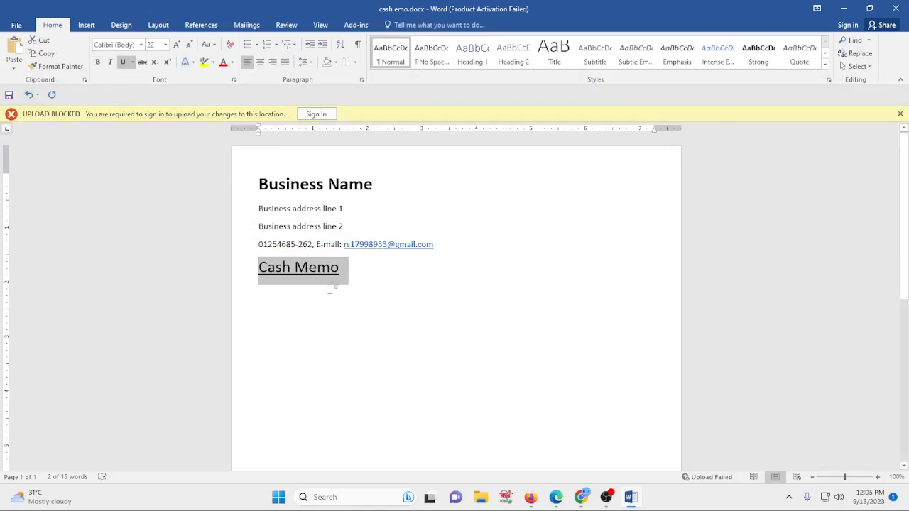
pyautogui.hotkey('ctrl', 'b')
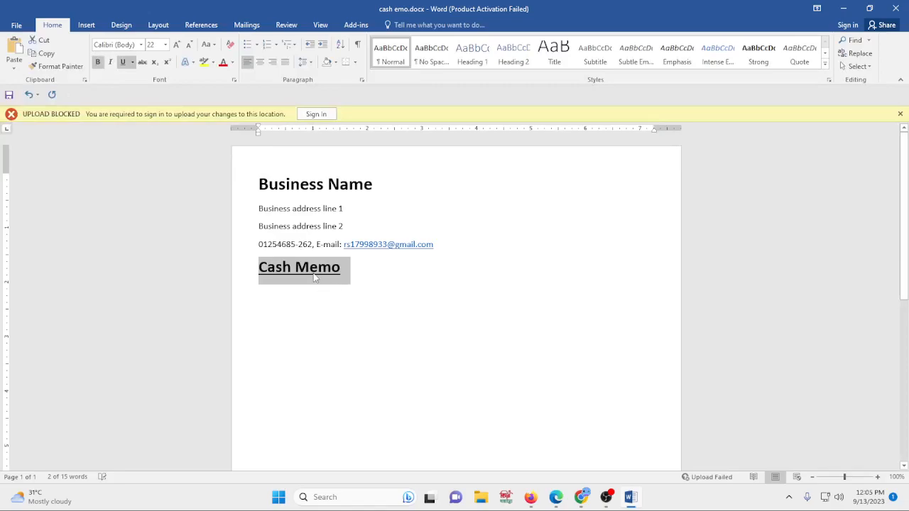
pyautogui.hotkey('ctrl', 'b')
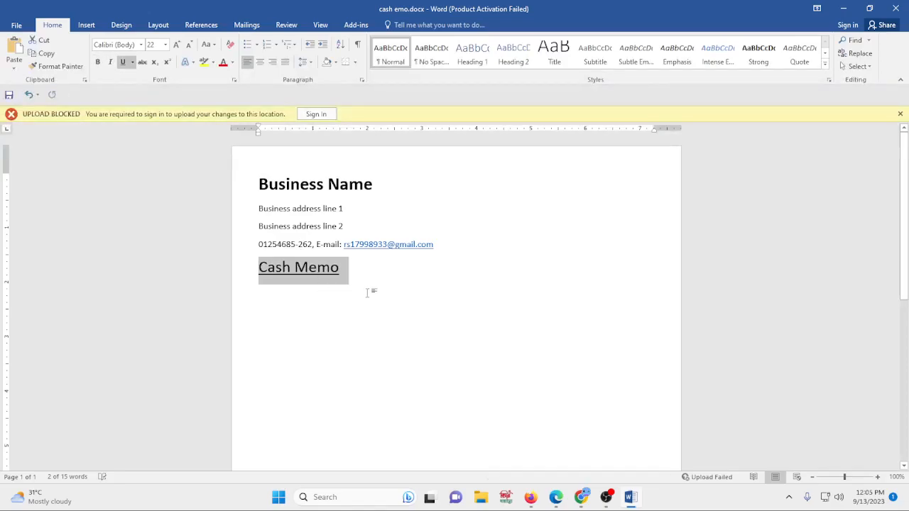
pyautogui.hotkey('ctrl', 'b')
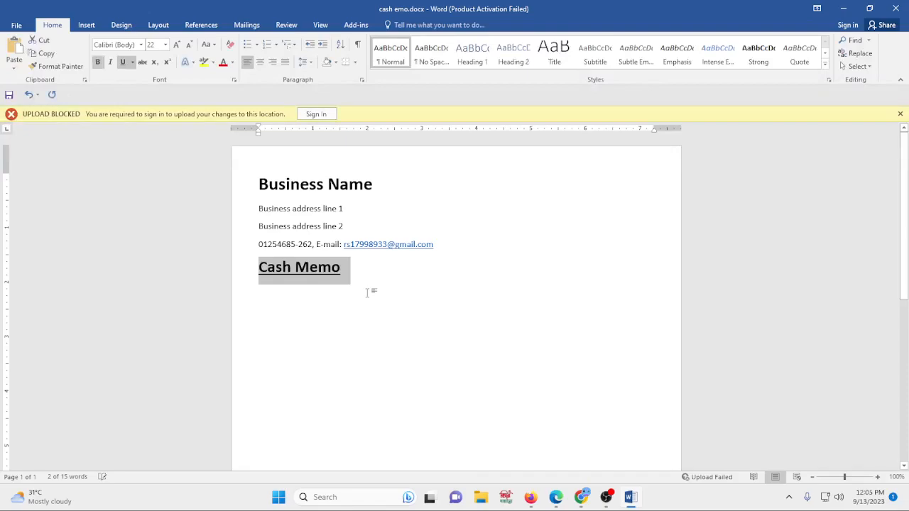
# - Select all the page content and center-align it
pyautogui.click(412, 272)
pyautogui.hotkey('ctrl', 'a')
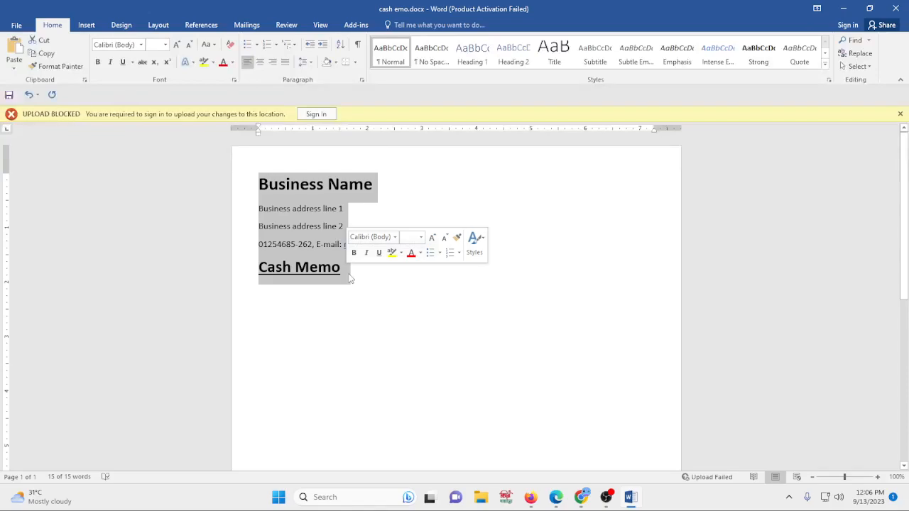
pyautogui.click(260, 64)
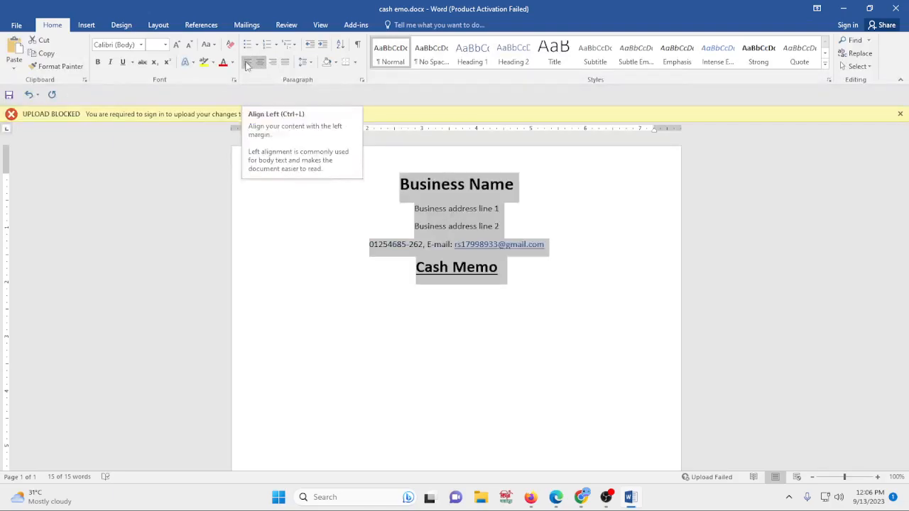
pyautogui.click(247, 63)
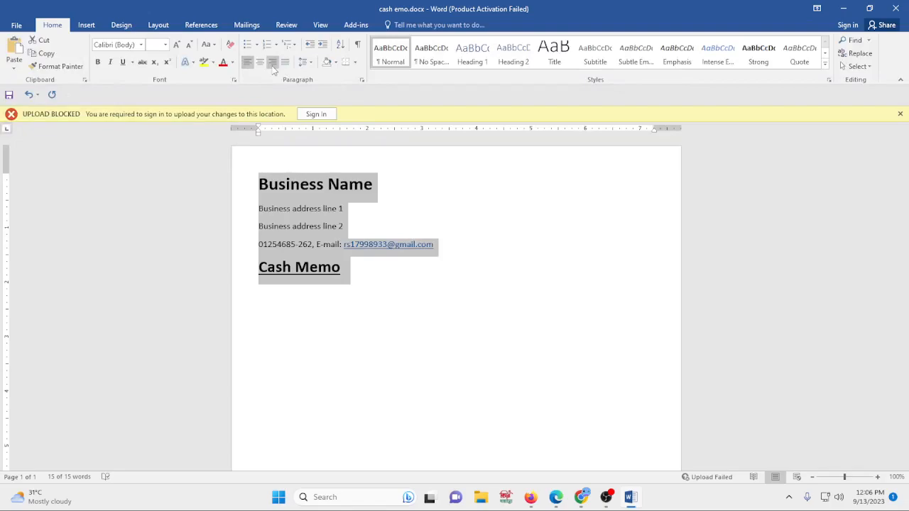
pyautogui.click(272, 63)
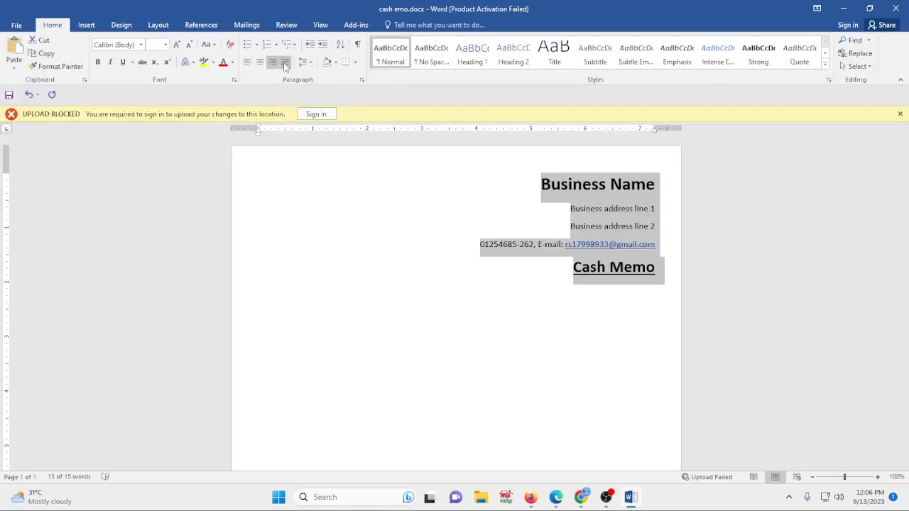
pyautogui.click(284, 63)
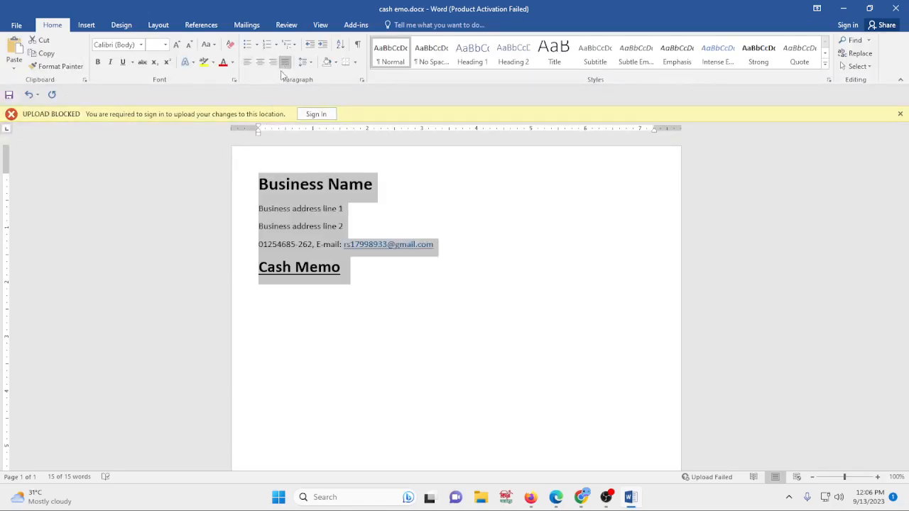
pyautogui.click(260, 63)
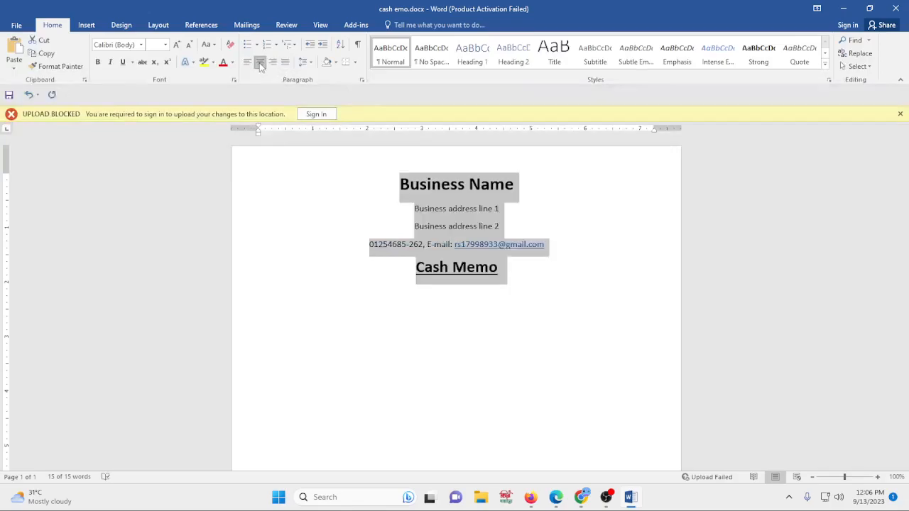
# - Start a new left-aligned line below the Cash Memo title with the font size set to 12
pyautogui.click(526, 287)
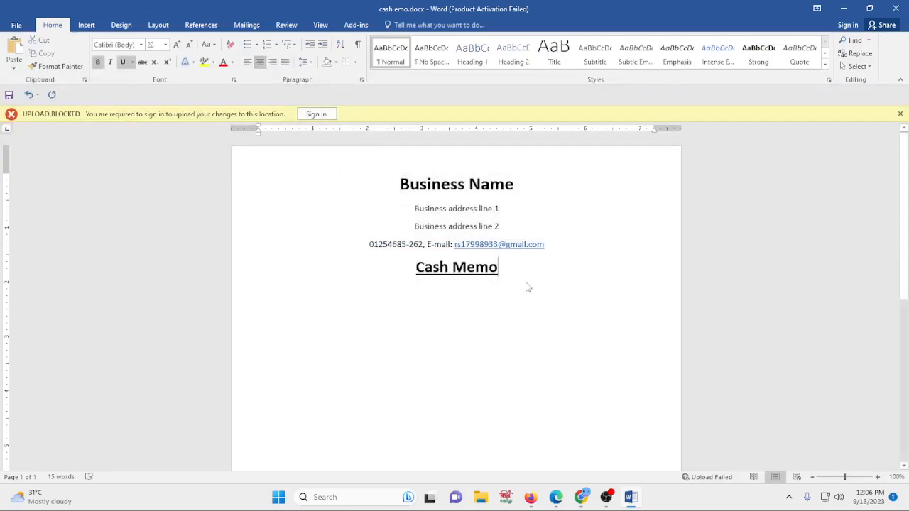
pyautogui.press('Return')
pyautogui.hotkey('ctrl', 'l')
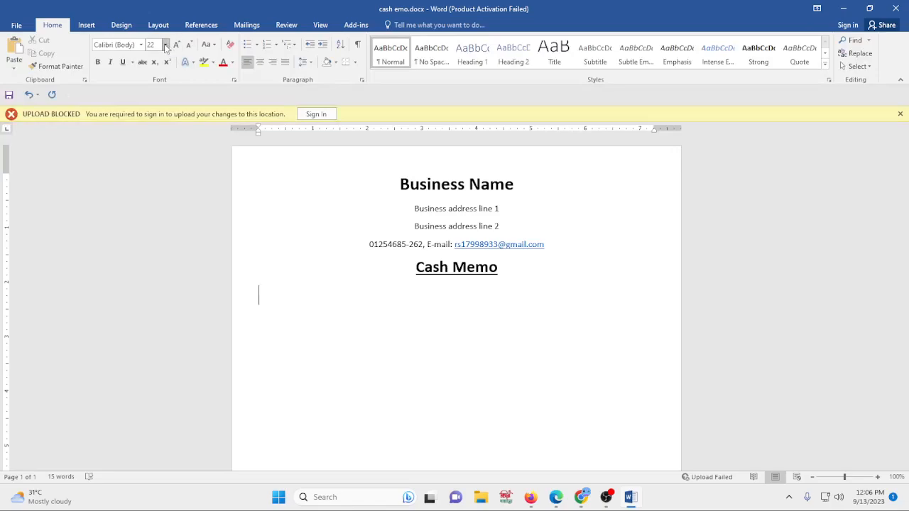
pyautogui.click(166, 44)
pyautogui.click(151, 101)
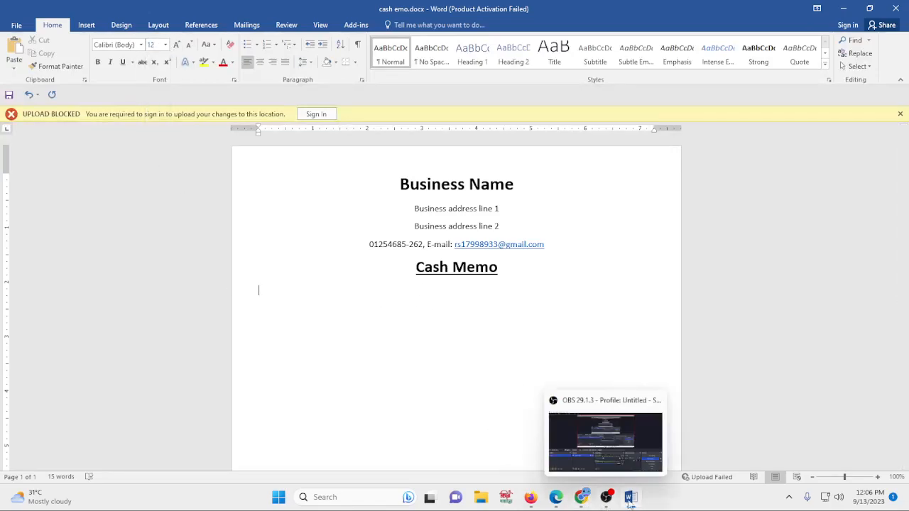
# - Check the reference image, then insert a two-column, one-row table on the new line
pyautogui.click(580, 497)
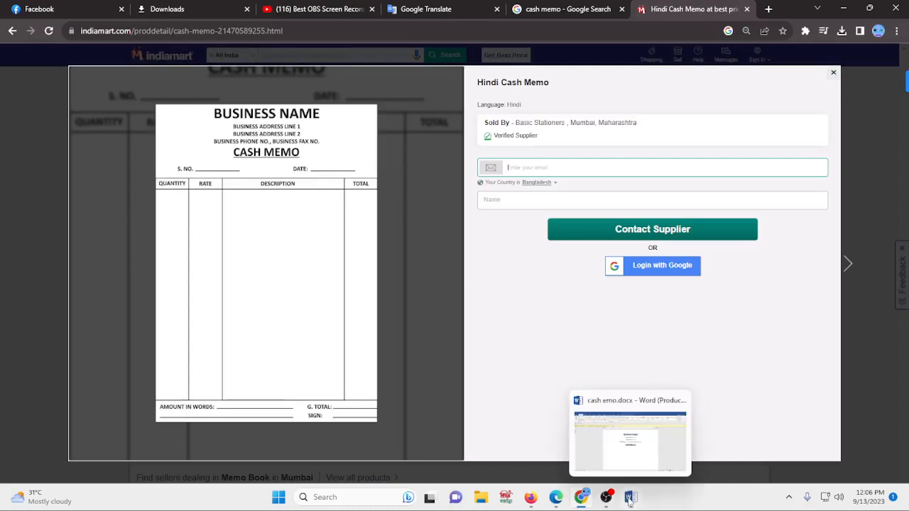
pyautogui.click(628, 454)
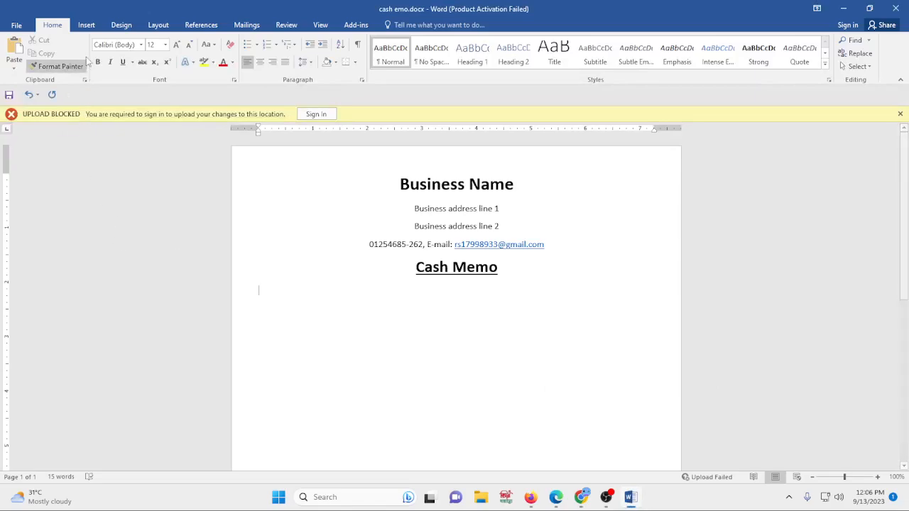
pyautogui.click(86, 25)
pyautogui.click(89, 57)
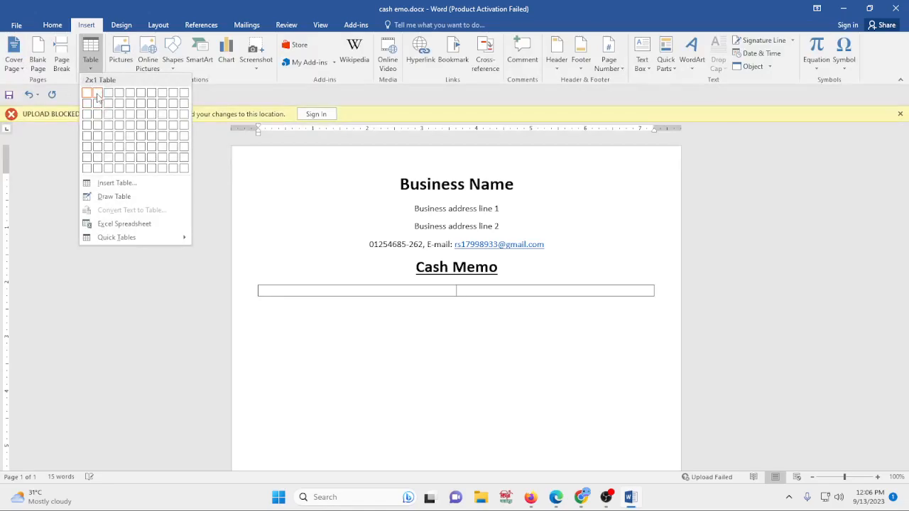
pyautogui.click(97, 94)
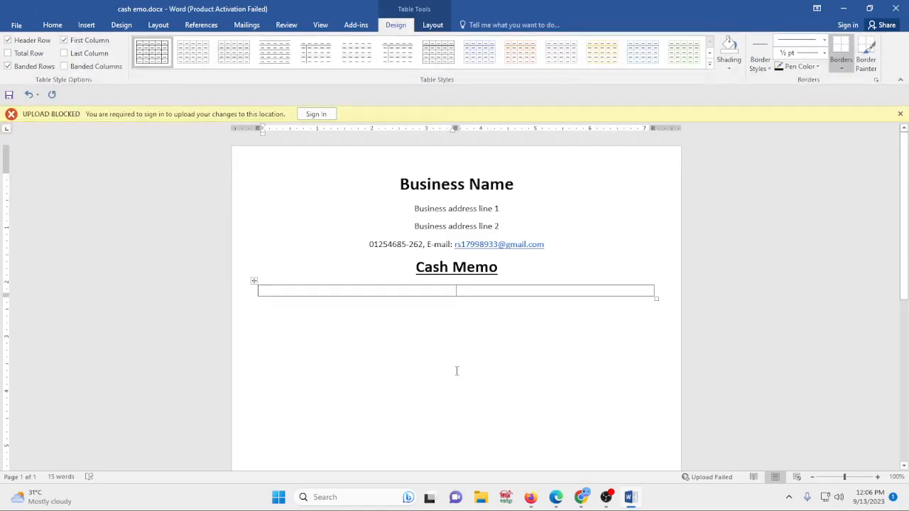
# - Type "Sl. No" followed by a row of dots in the table's first cell
pyautogui.write('S')
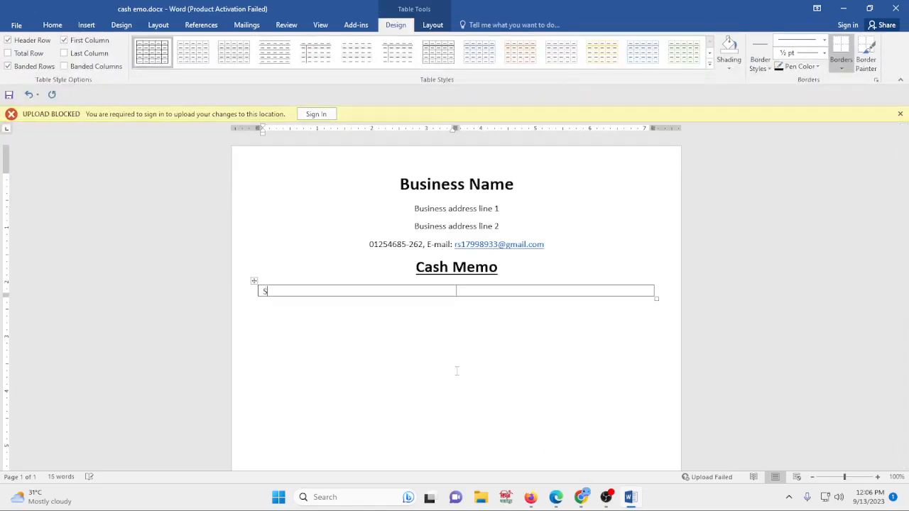
pyautogui.write('l. No')
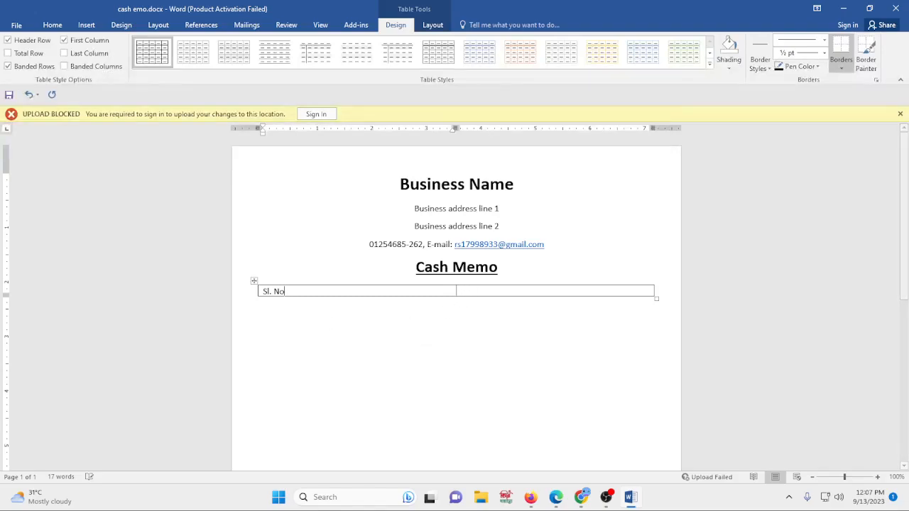
pyautogui.write('............................................')
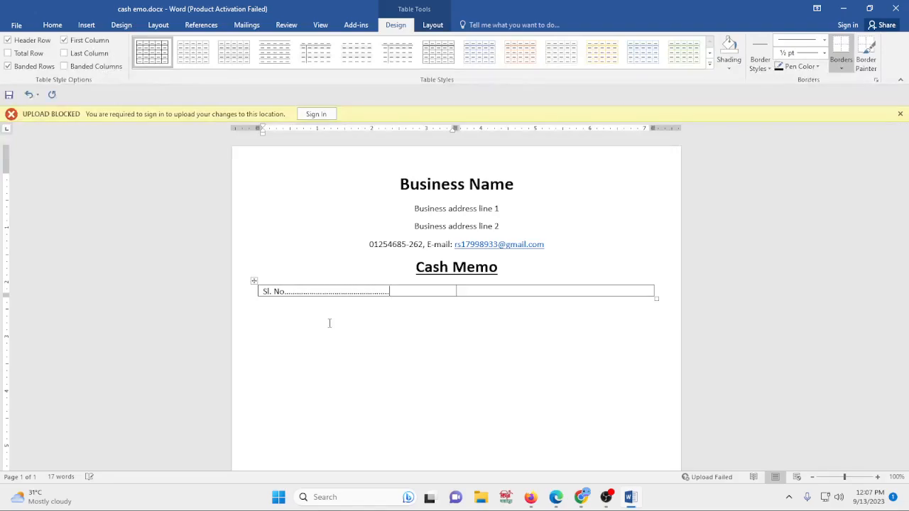
# - Type "Date:" followed by a row of dots in the table's second cell
pyautogui.click(471, 291)
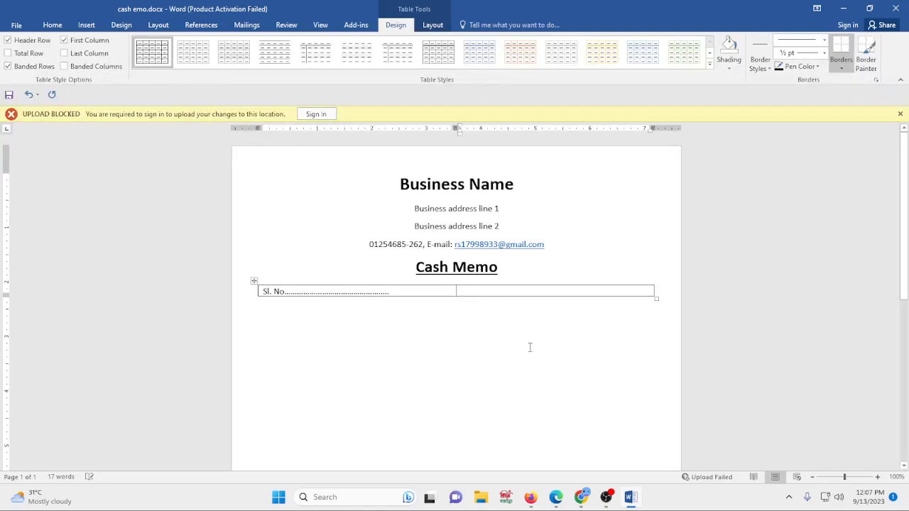
pyautogui.click(581, 499)
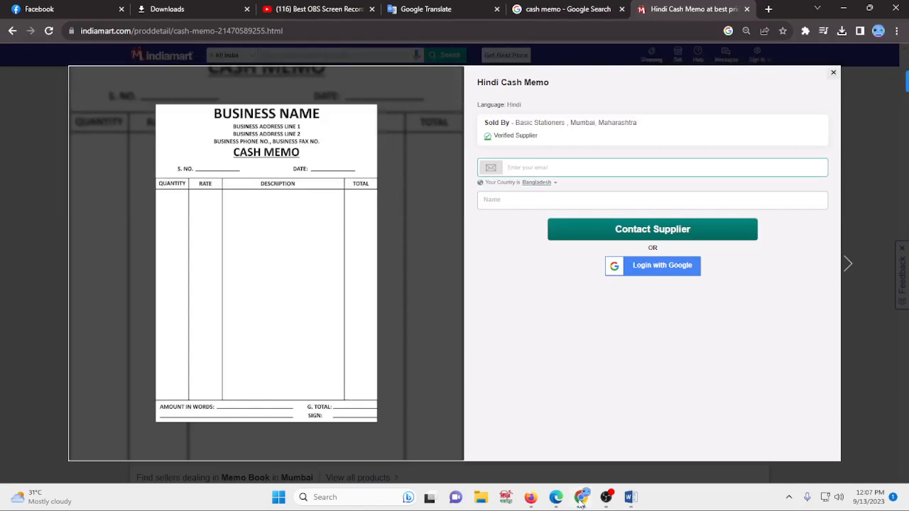
pyautogui.click(630, 497)
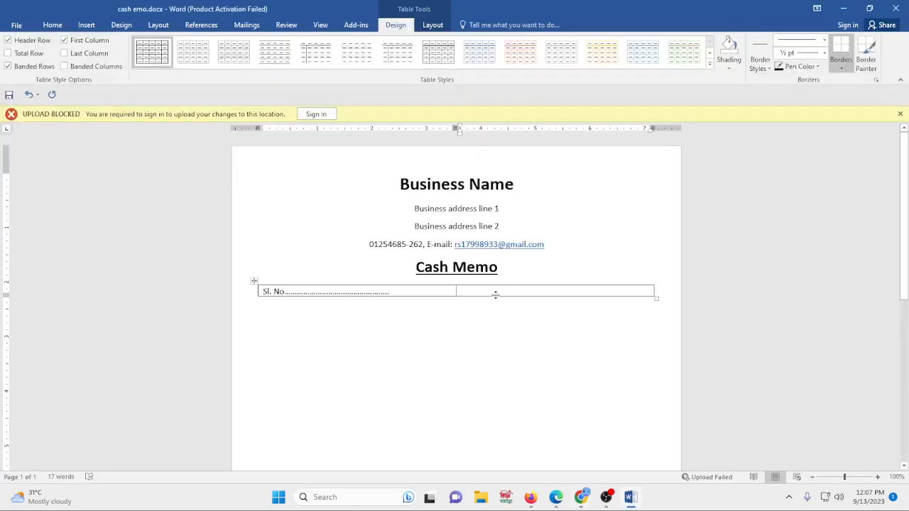
pyautogui.write('Date')
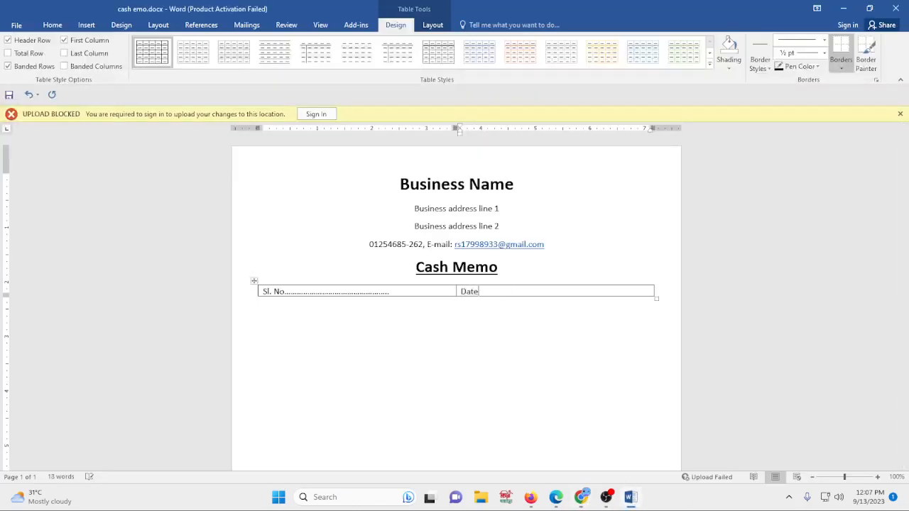
pyautogui.write(' :')
pyautogui.write(':')
pyautogui.write('.................................')
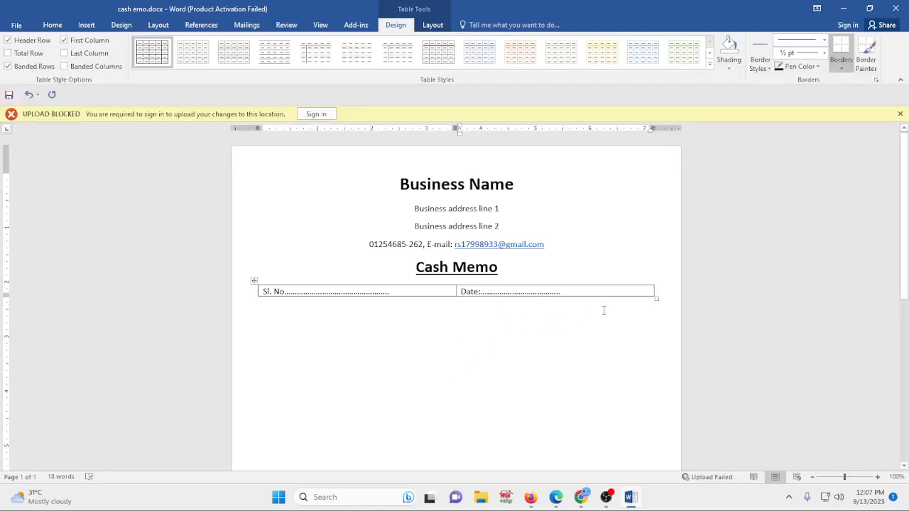
# - Narrow the Sl. No/Date table and move it to the center of the page
pyautogui.moveTo(658, 300); pyautogui.dragTo(541, 300)
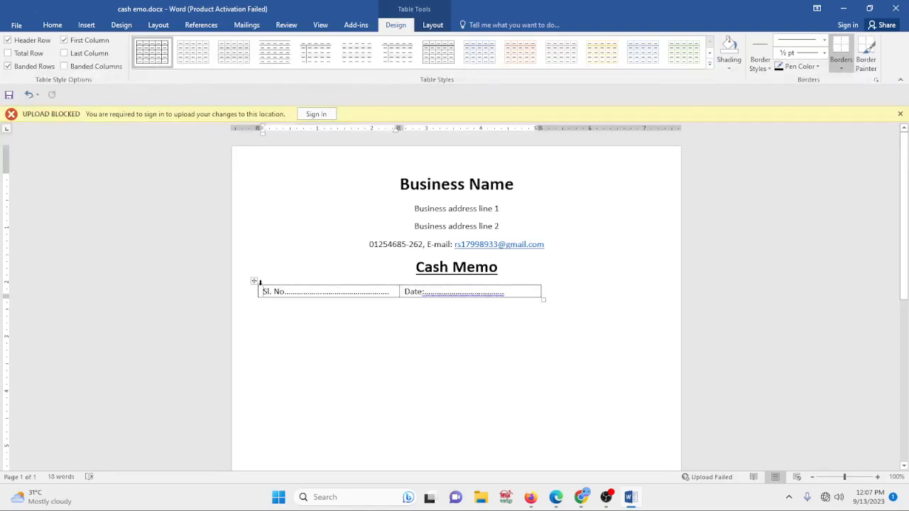
pyautogui.moveTo(254, 281); pyautogui.dragTo(316, 278)
pyautogui.click(447, 362)
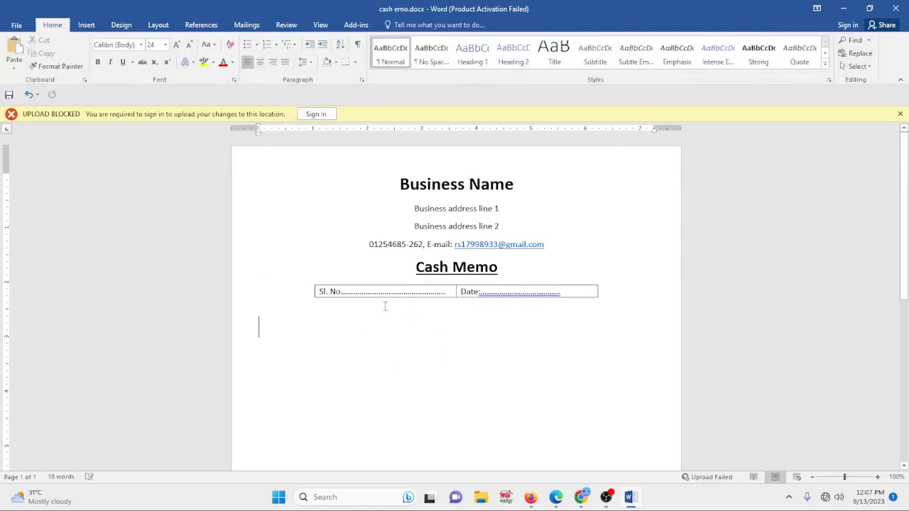
# - Select the Sl. No/Date table and remove all of its borders
pyautogui.moveTo(434, 336); pyautogui.dragTo(370, 295)
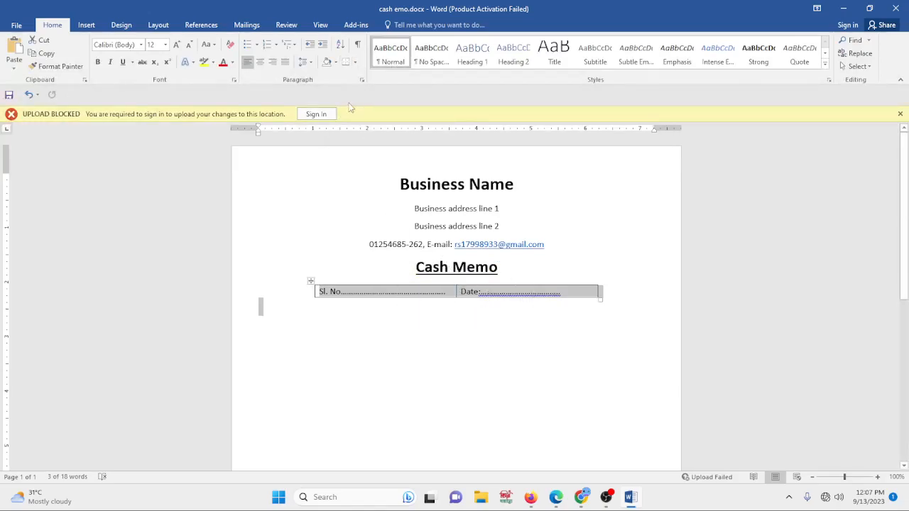
pyautogui.click(356, 63)
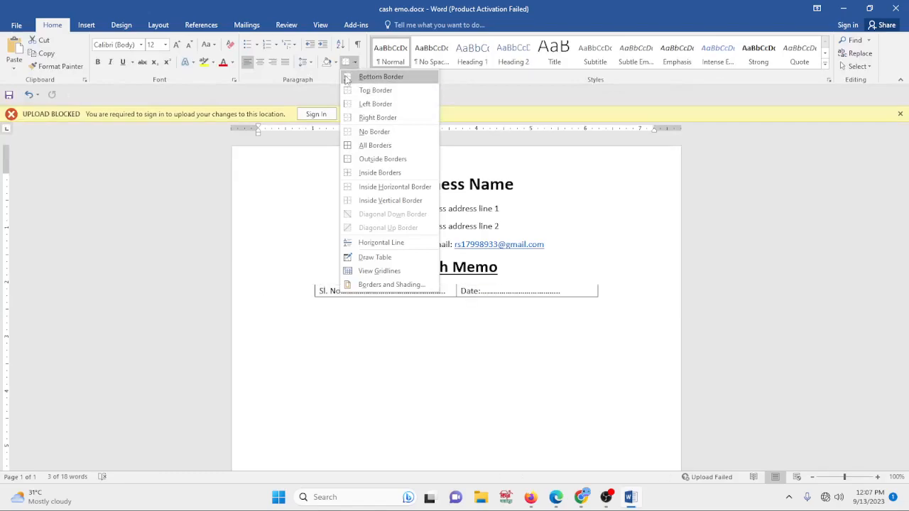
pyautogui.click(379, 132)
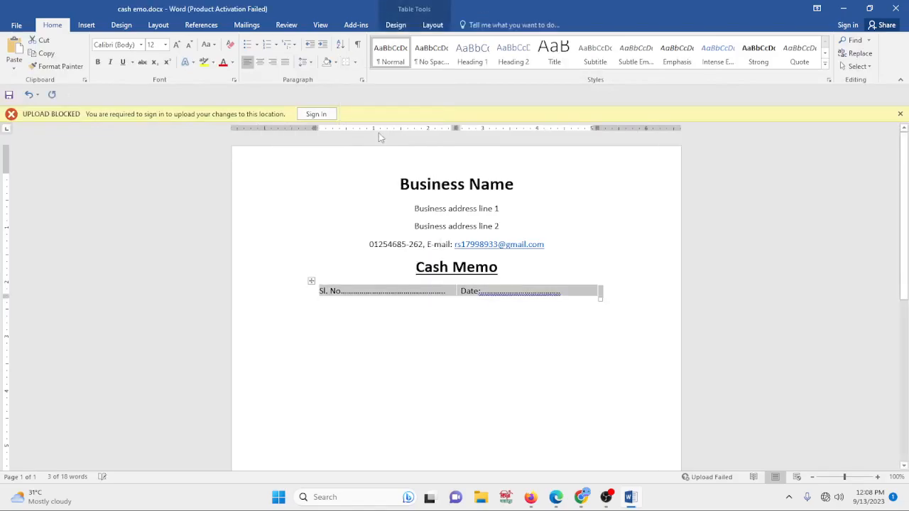
pyautogui.click(490, 393)
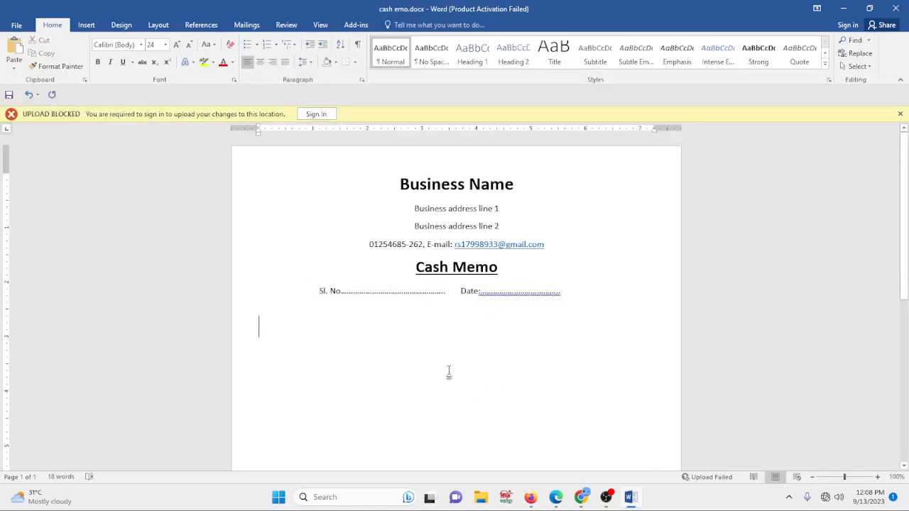
# - Change the automatically formatted dots after Date back to plain dots
pyautogui.click(508, 301)
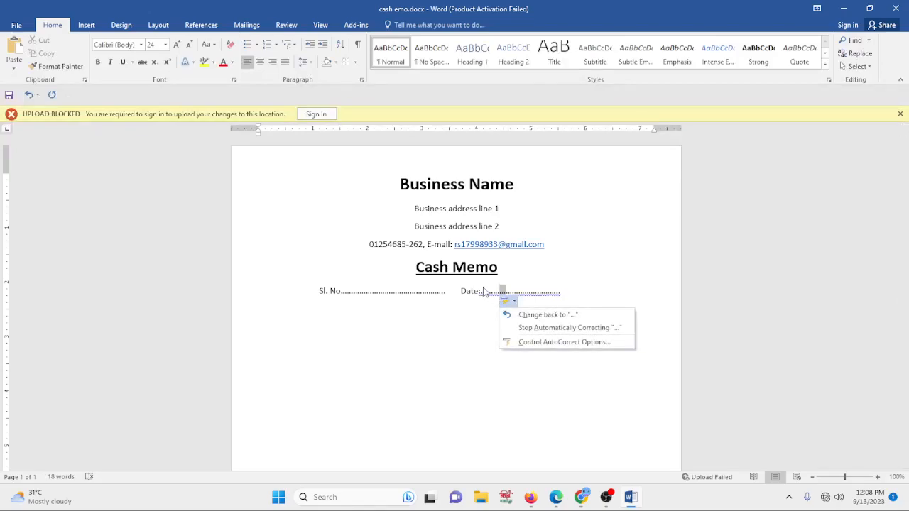
pyautogui.click(485, 296)
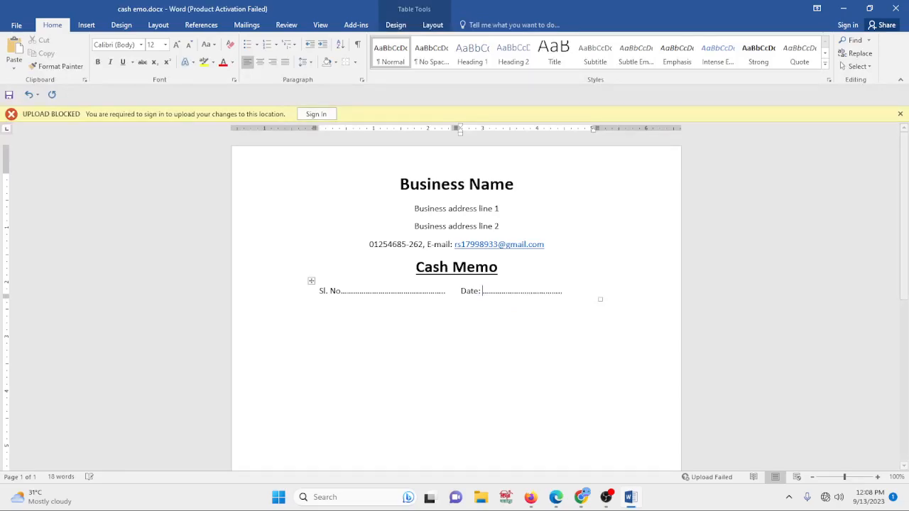
pyautogui.click(430, 327)
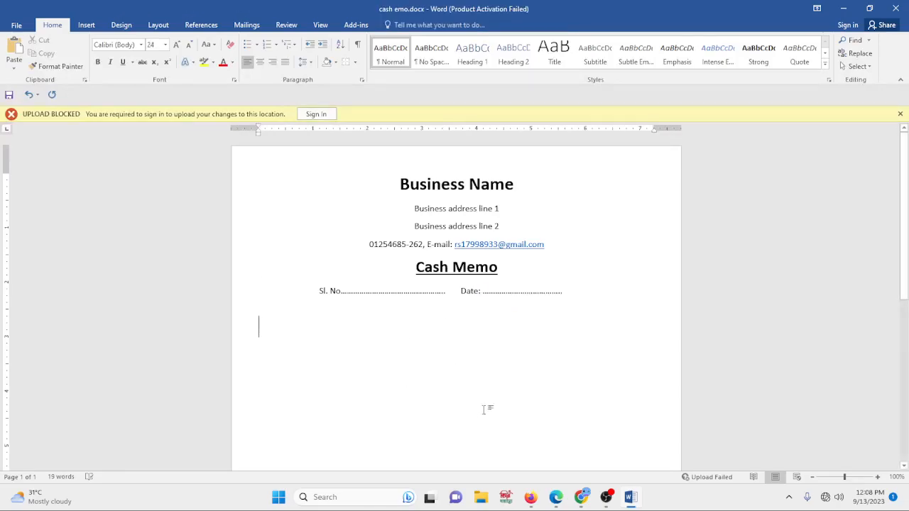
# - Check the reference image, then insert a four-column, two-row table below the Sl. No/Date line
pyautogui.click(581, 497)
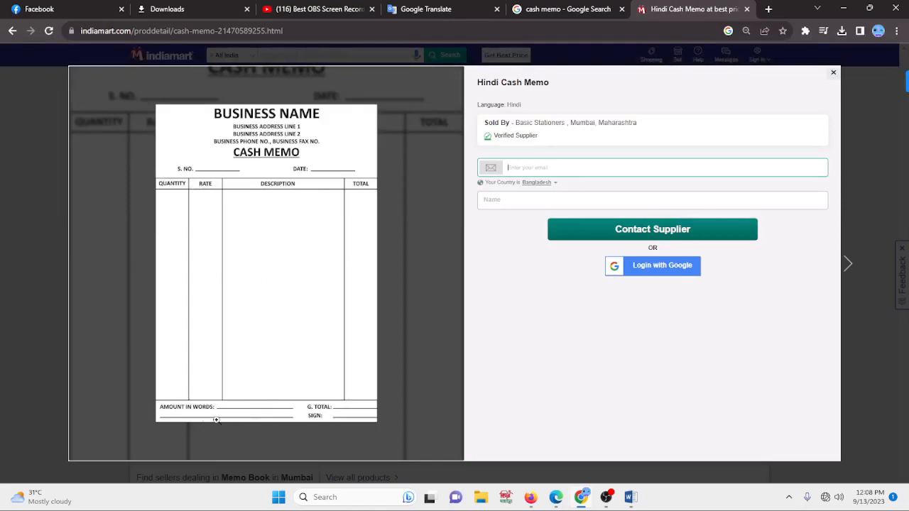
pyautogui.click(628, 499)
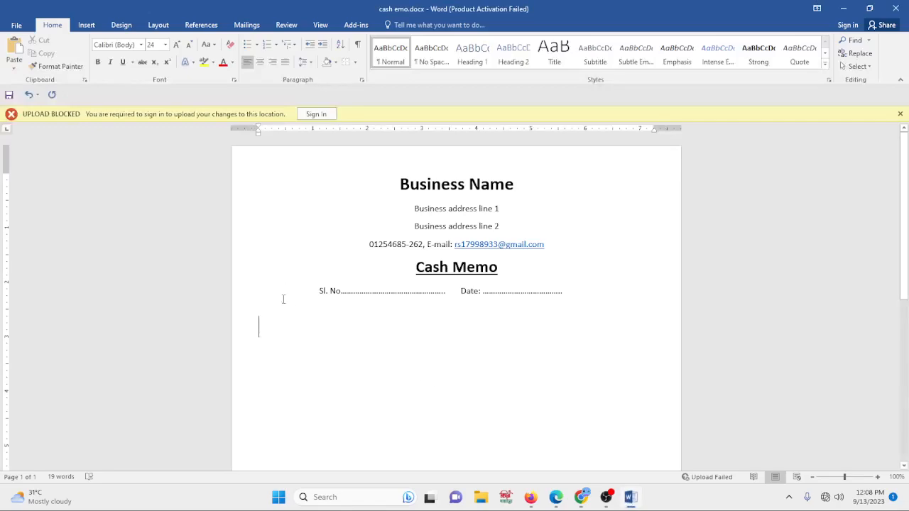
pyautogui.click(87, 25)
pyautogui.click(98, 54)
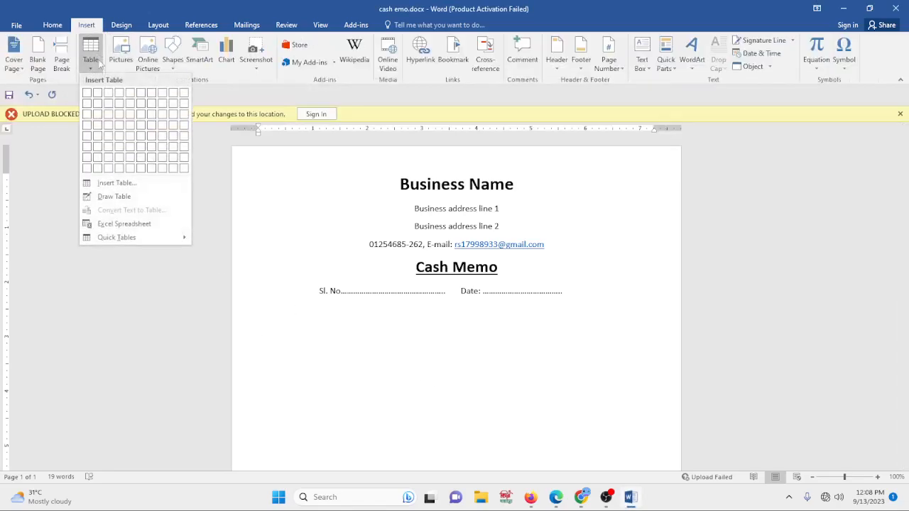
pyautogui.click(119, 104)
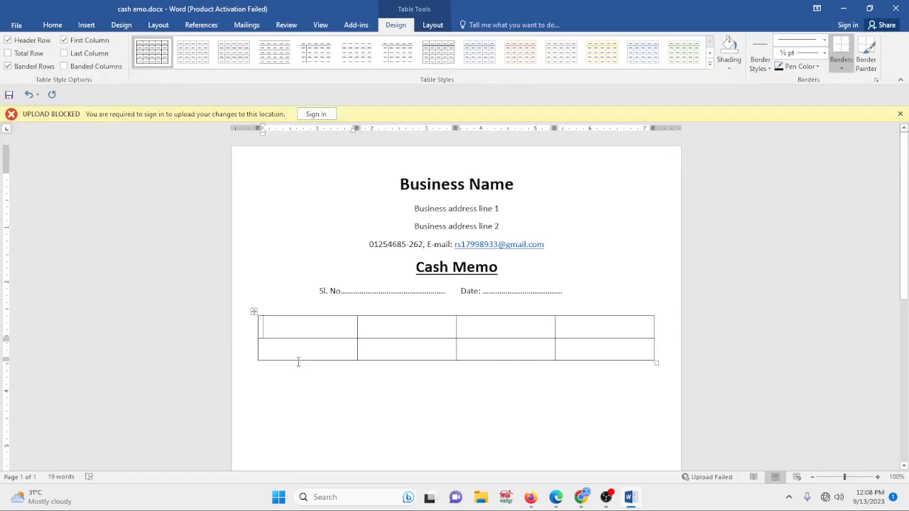
# - Make the new table's second row much taller by extending its bottom edge down the page
pyautogui.moveTo(297, 359); pyautogui.dragTo(296, 428)
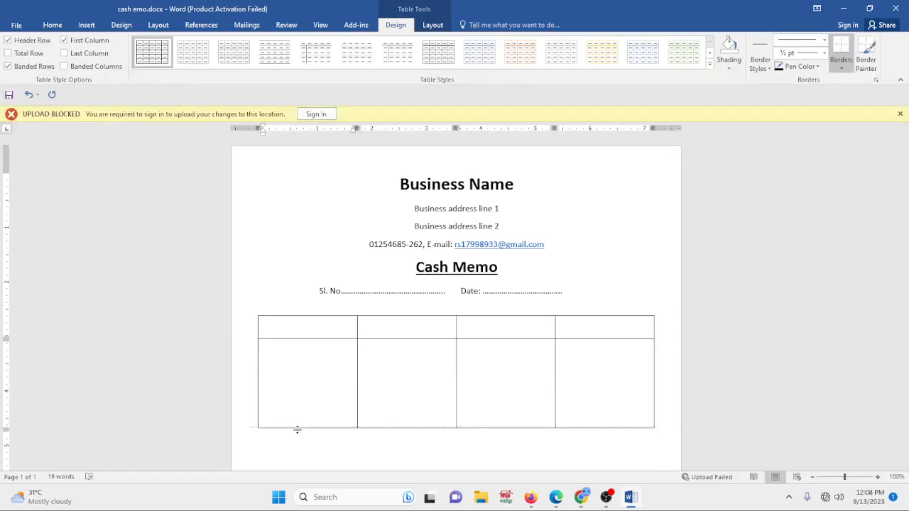
pyautogui.scroll(-3, 363, 341)
pyautogui.scroll(-1, 362, 302)
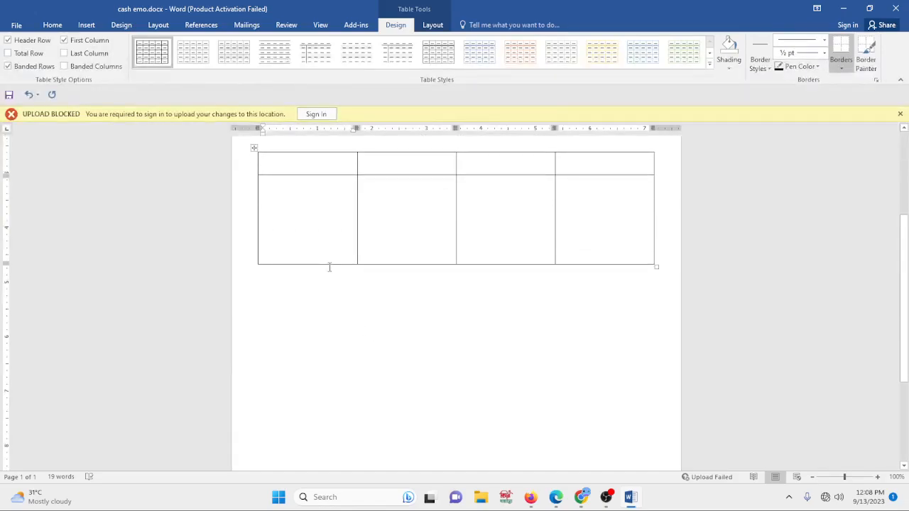
pyautogui.moveTo(328, 263); pyautogui.dragTo(328, 431)
pyautogui.scroll(-3, 377, 313)
pyautogui.scroll(-2, 306, 274)
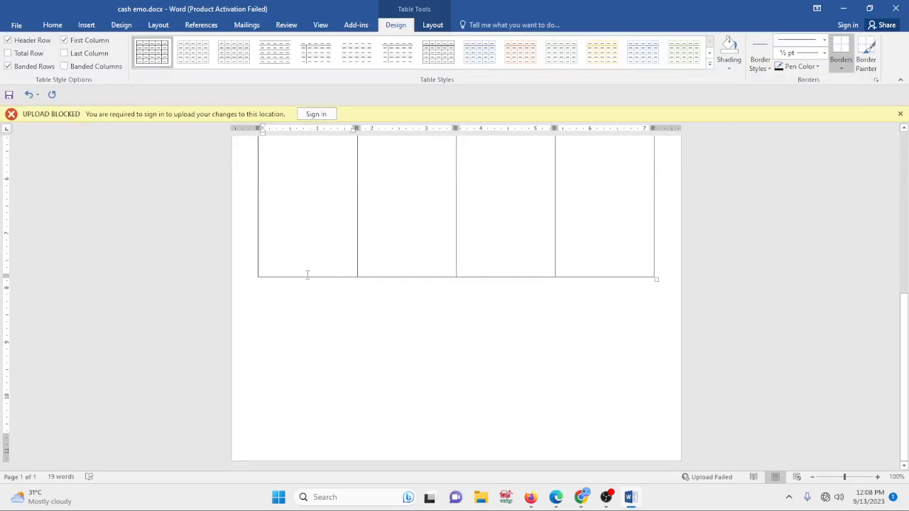
pyautogui.moveTo(307, 277); pyautogui.dragTo(308, 319)
pyautogui.scroll(6, 395, 263)
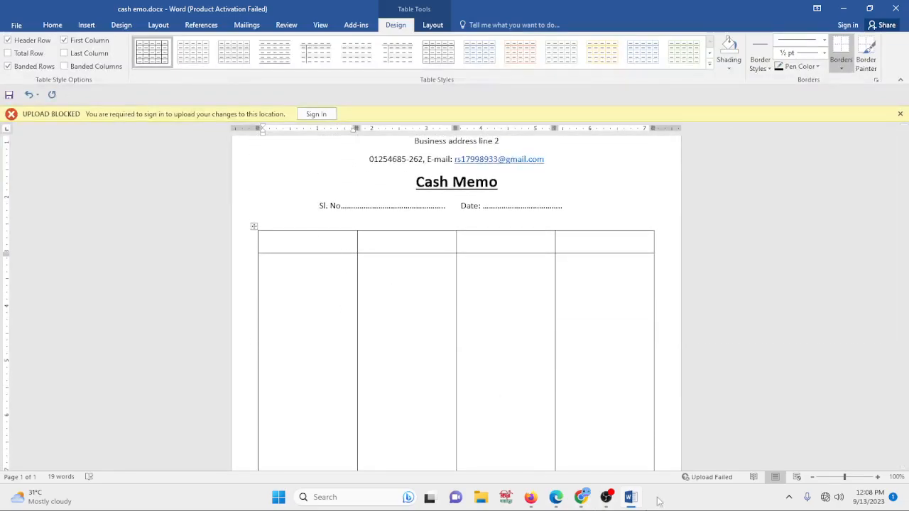
# - Look at the reference cash memo image for the item table's header labels
pyautogui.click(581, 497)
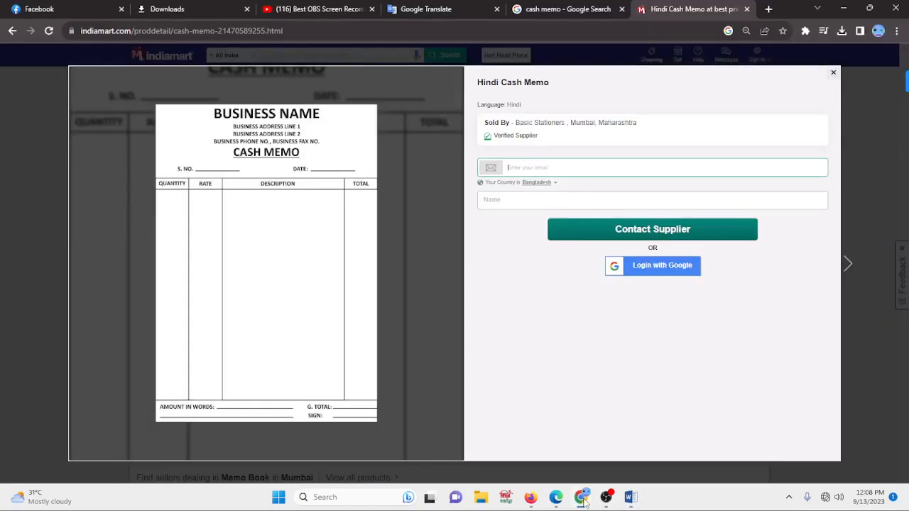
pyautogui.click(638, 501)
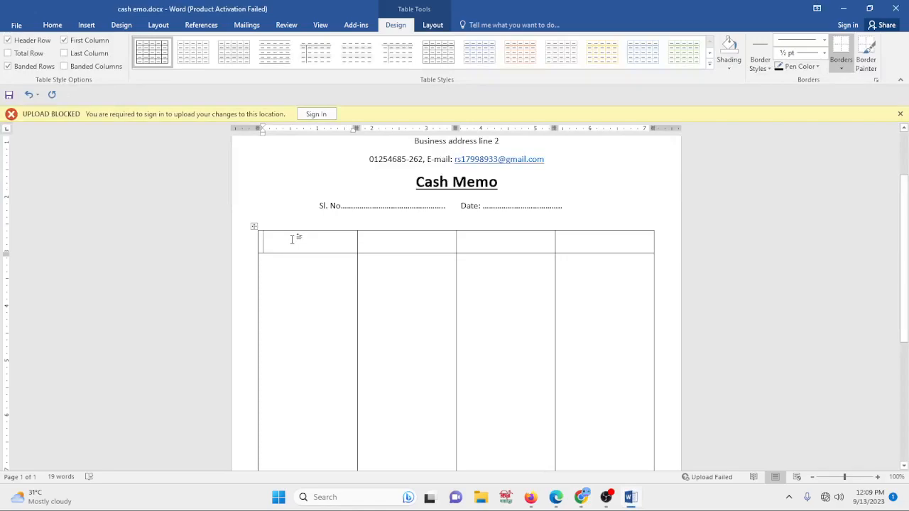
pyautogui.click(53, 25)
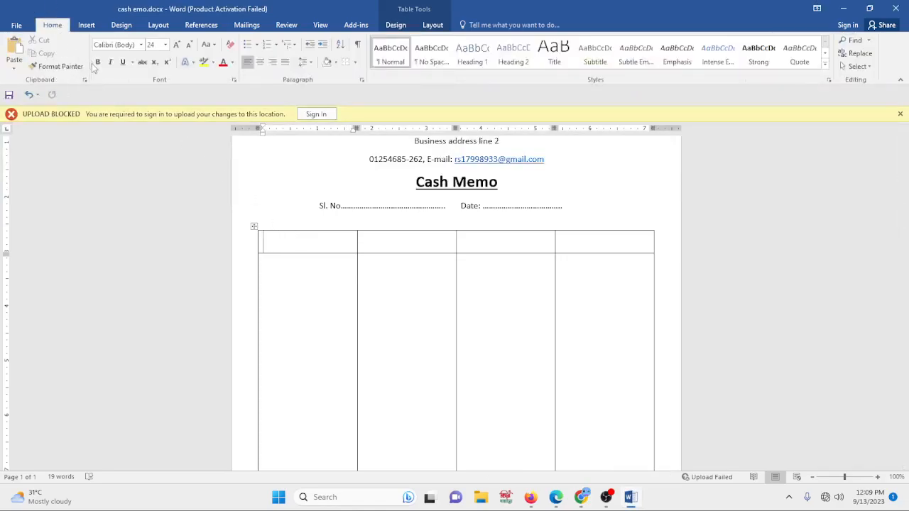
# - Set the font size to 12 and enter Quantity in the table's first header cell
pyautogui.click(166, 44)
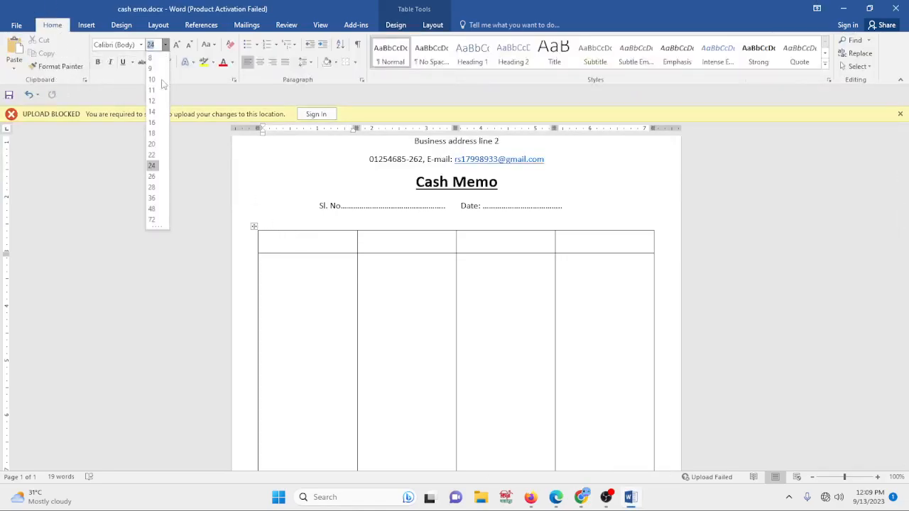
pyautogui.click(153, 101)
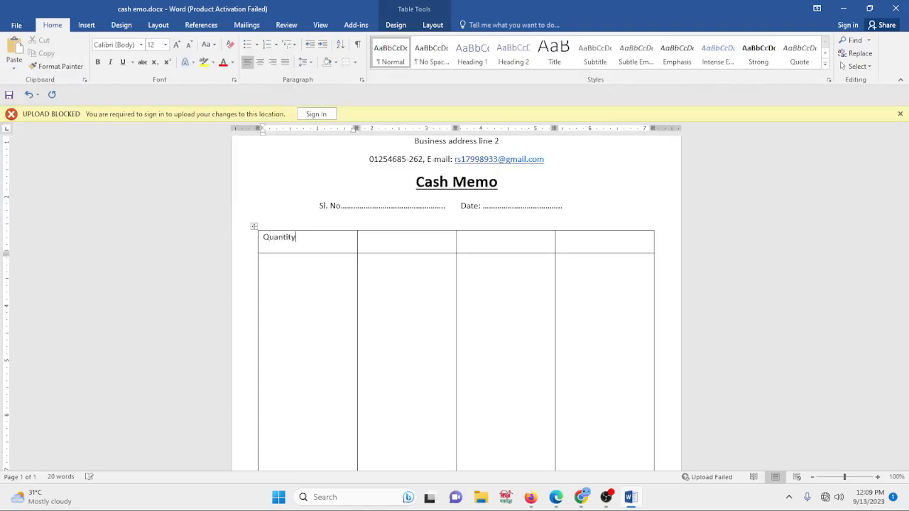
# - Set the whole table's text to font size 12
pyautogui.click(390, 245)
pyautogui.moveTo(269, 240); pyautogui.dragTo(547, 338)
pyautogui.scroll(-1, 574, 351)
pyautogui.scroll(-1, 586, 365)
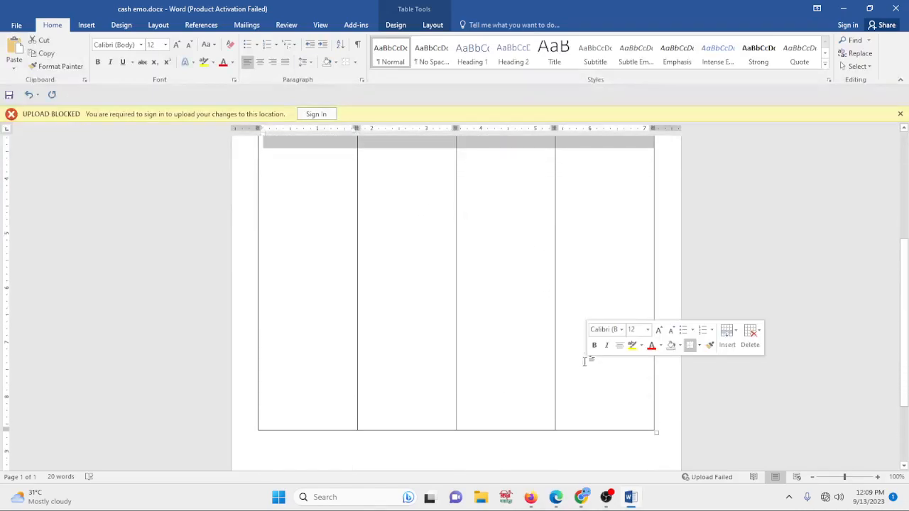
pyautogui.scroll(2, 464, 294)
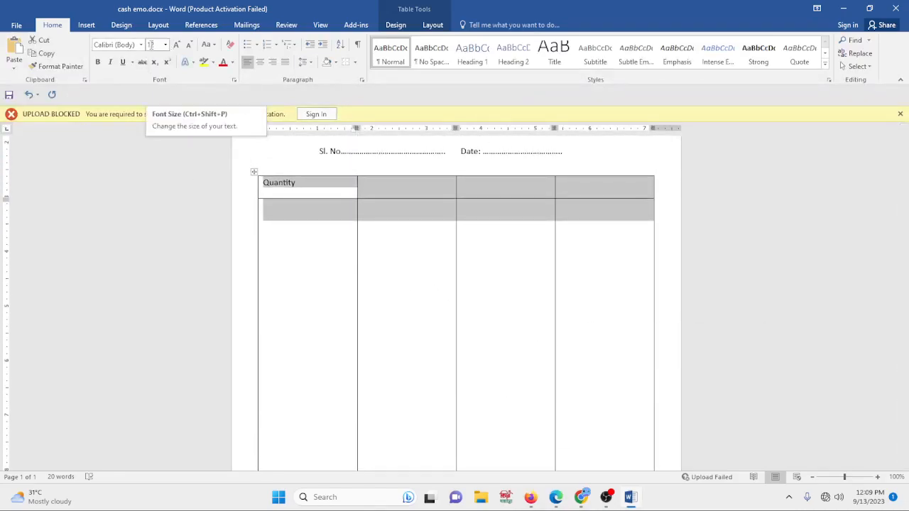
pyautogui.click(165, 46)
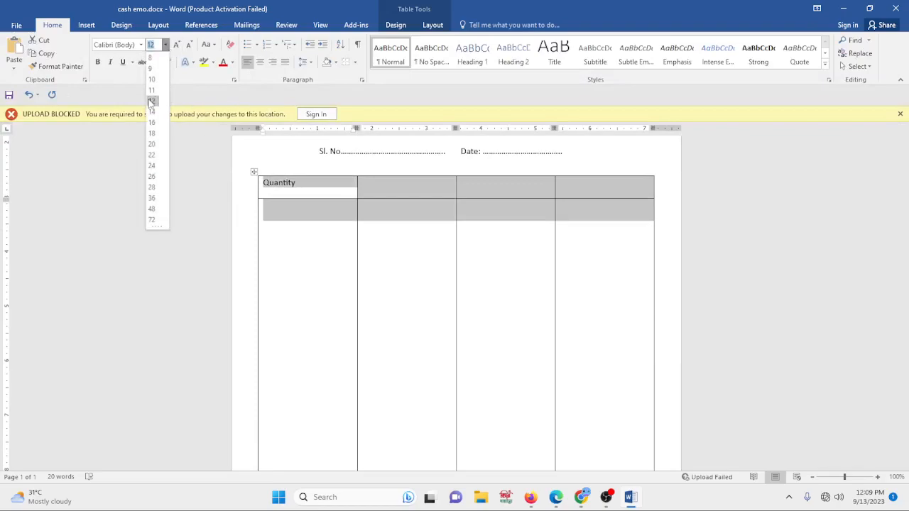
pyautogui.click(152, 101)
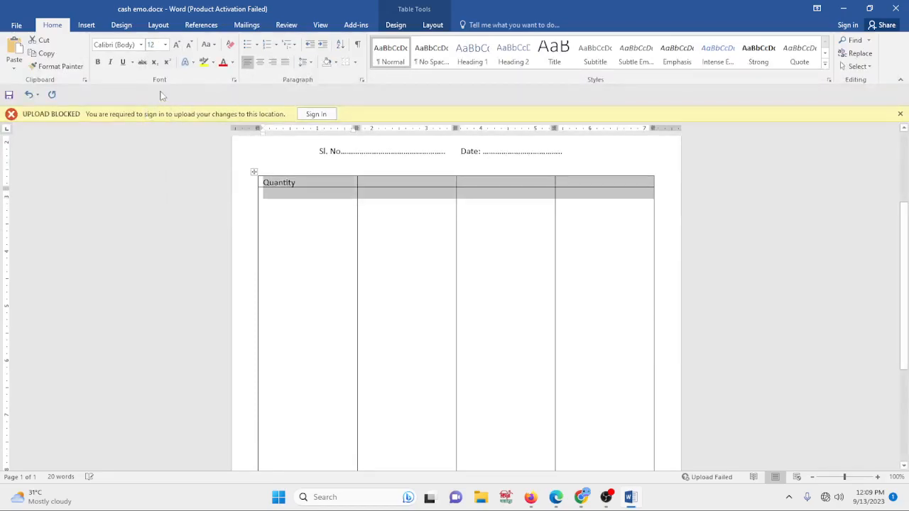
# - Check the reference image, then fill the remaining header cells with Rate, Description and Total
pyautogui.click(387, 187)
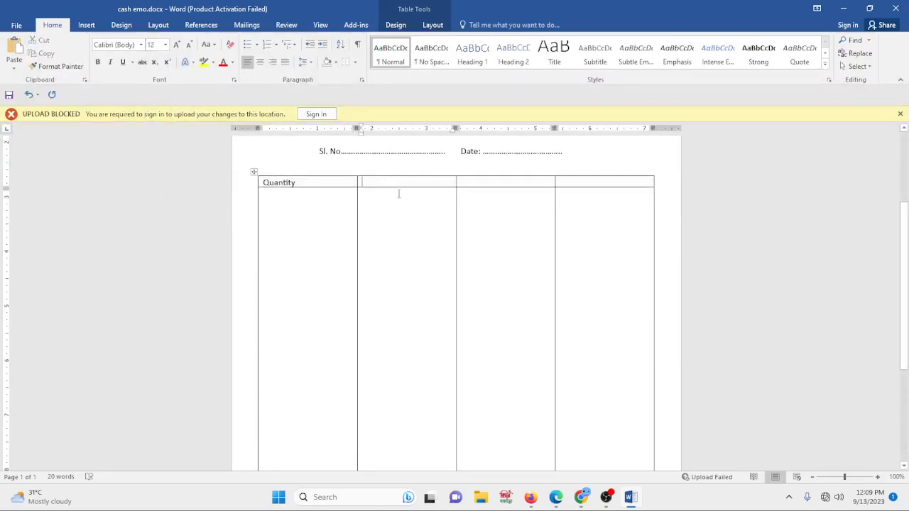
pyautogui.click(582, 498)
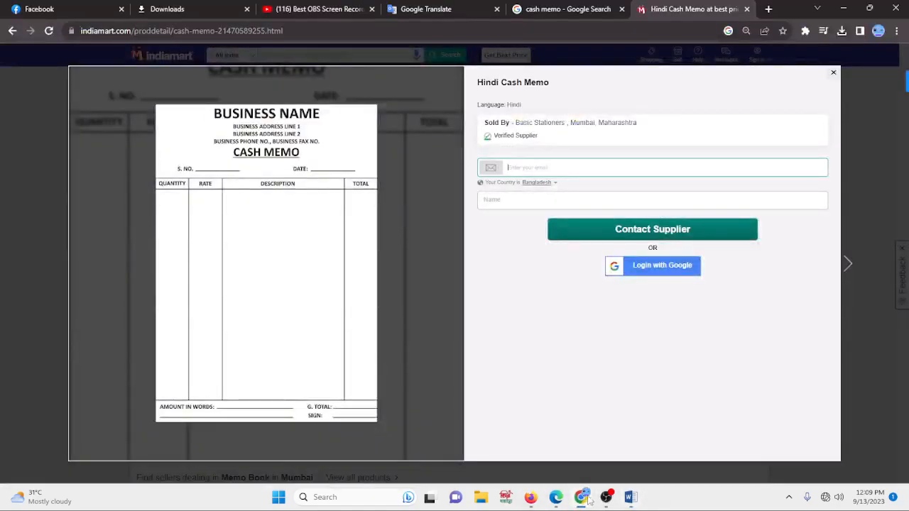
pyautogui.click(630, 498)
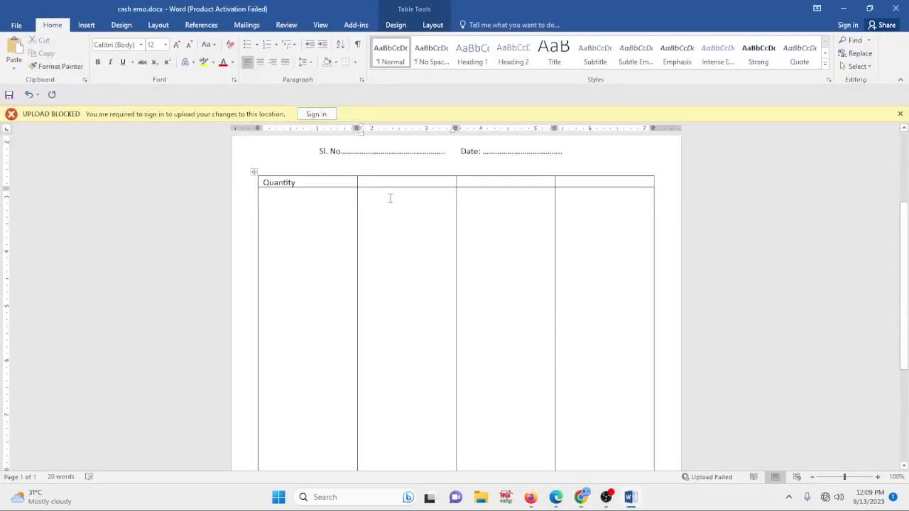
pyautogui.write('Rate')
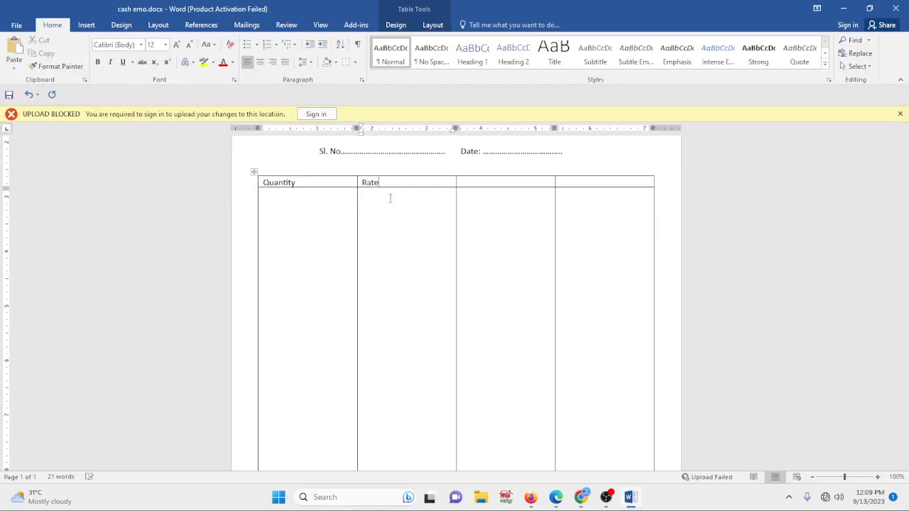
pyautogui.press('Tab')
pyautogui.write('Descrip')
pyautogui.press('Tab')
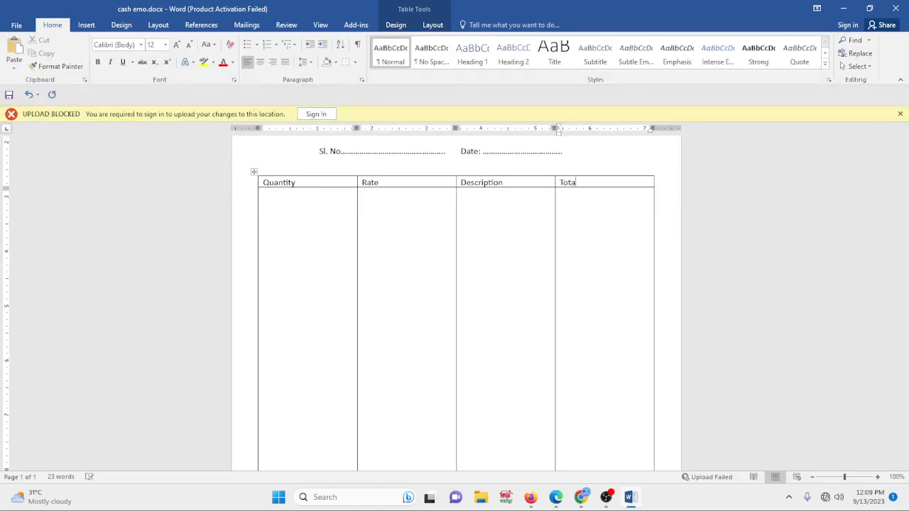
# - Look at the reference cash memo image for the section below the item table
pyautogui.scroll(-5, 509, 265)
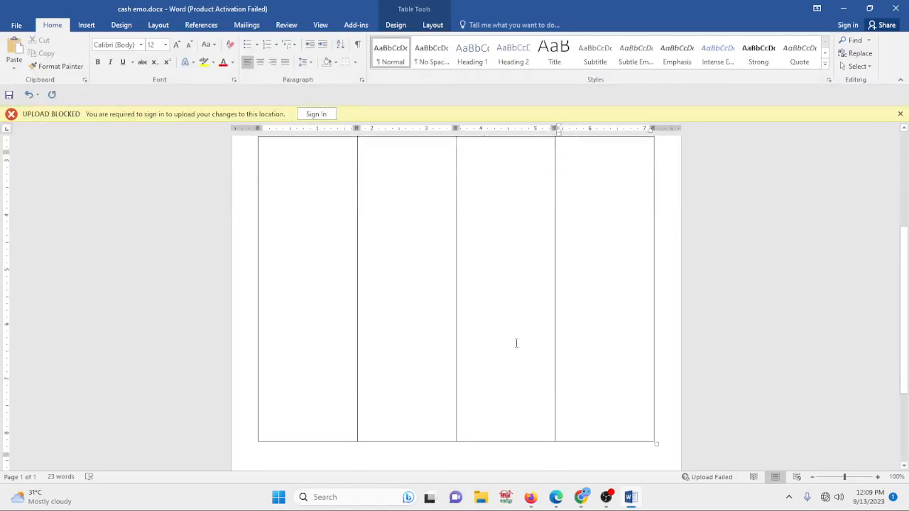
pyautogui.click(581, 497)
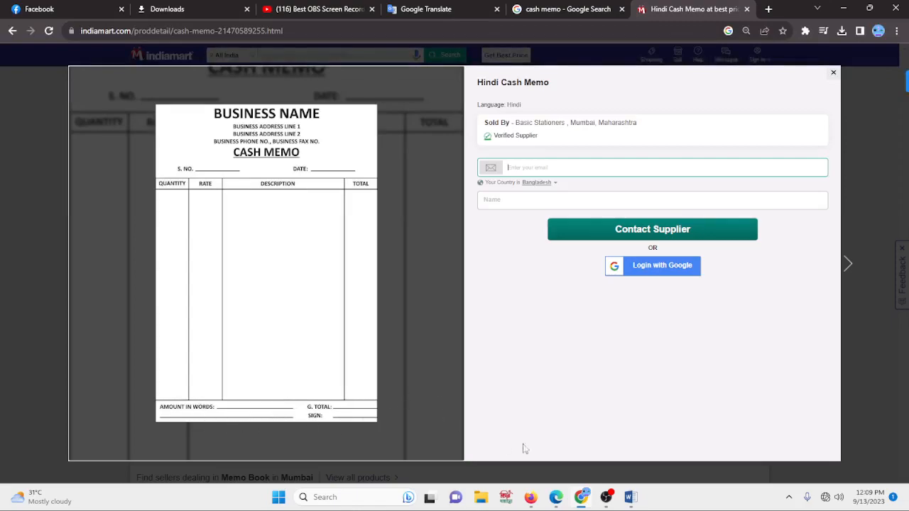
pyautogui.click(630, 497)
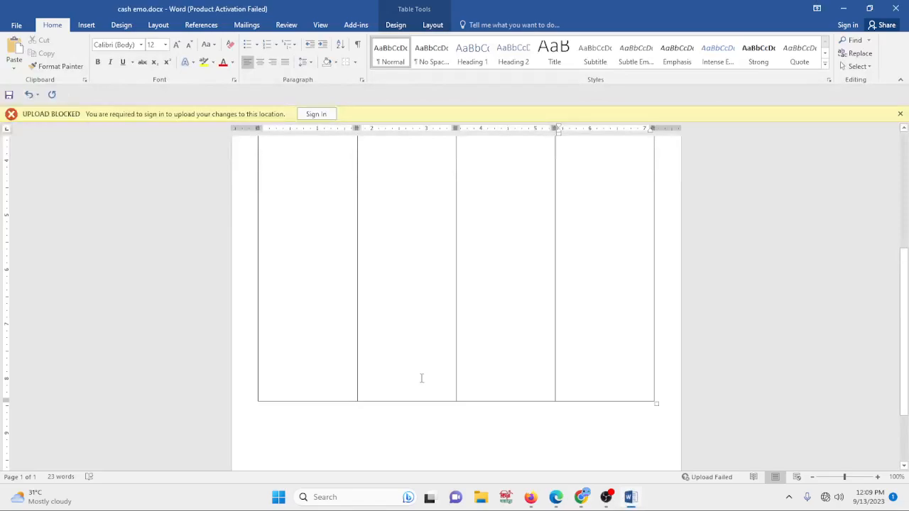
# - Insert a two-column, two-row table below the item table, then delete it
pyautogui.scroll(-1, 333, 352)
pyautogui.click(323, 394)
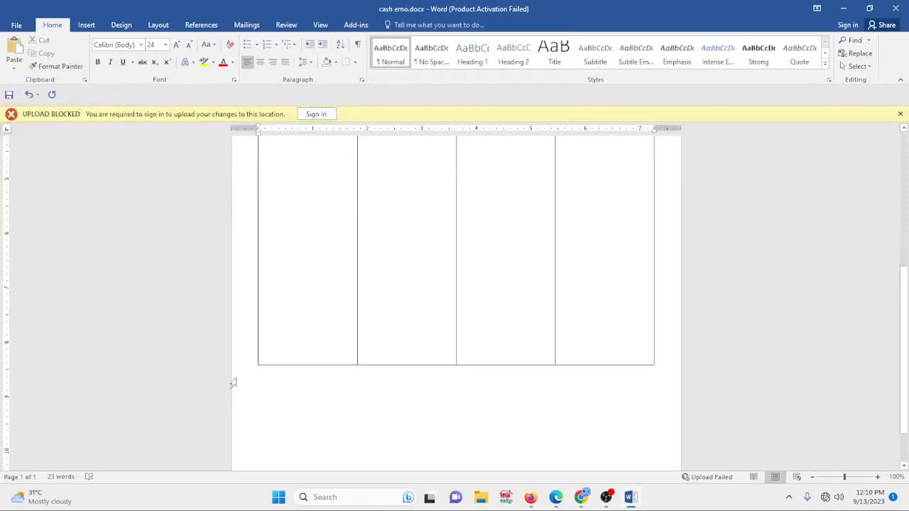
pyautogui.click(86, 24)
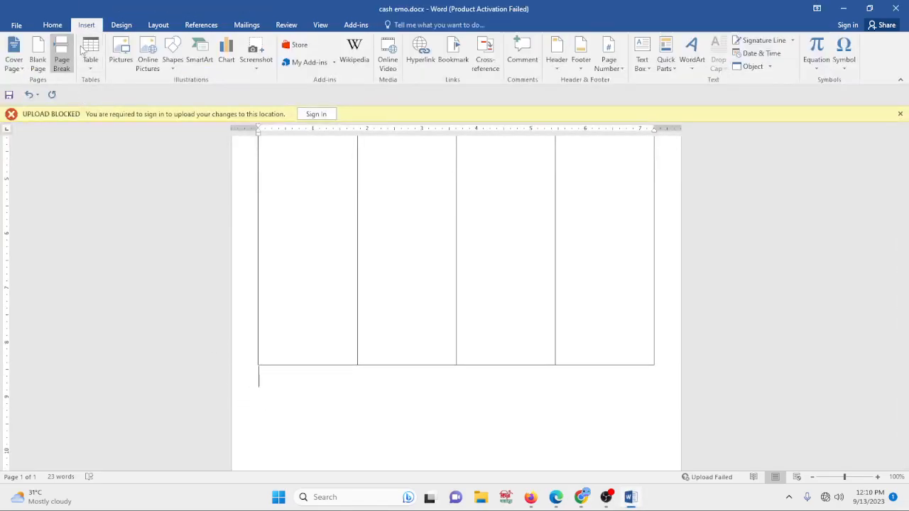
pyautogui.click(90, 53)
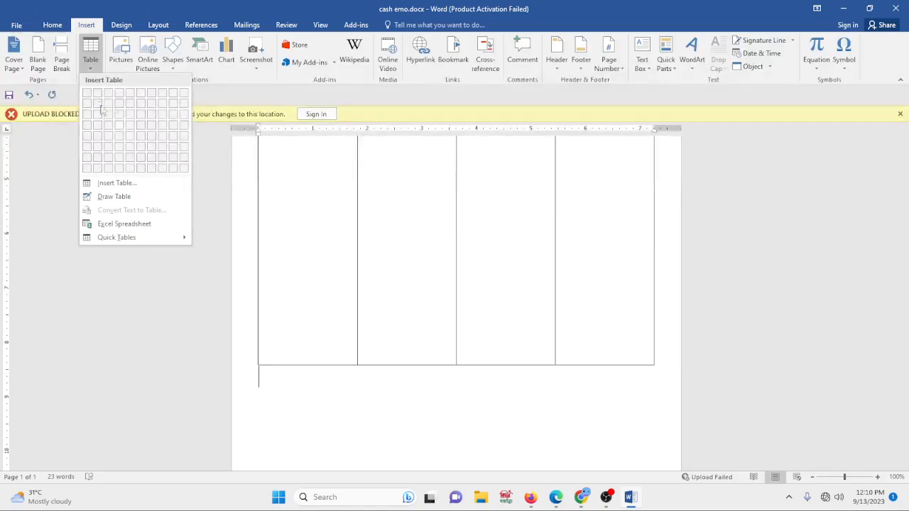
pyautogui.click(92, 48)
pyautogui.click(92, 48)
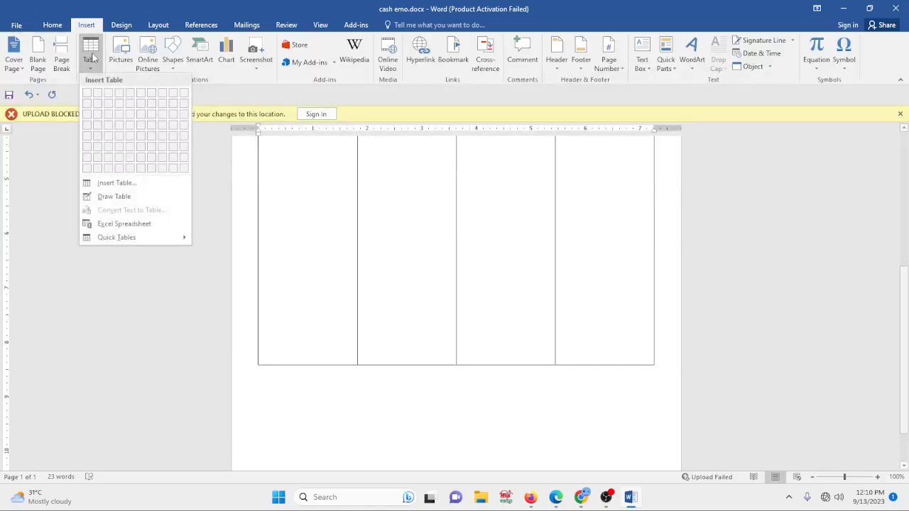
pyautogui.click(116, 183)
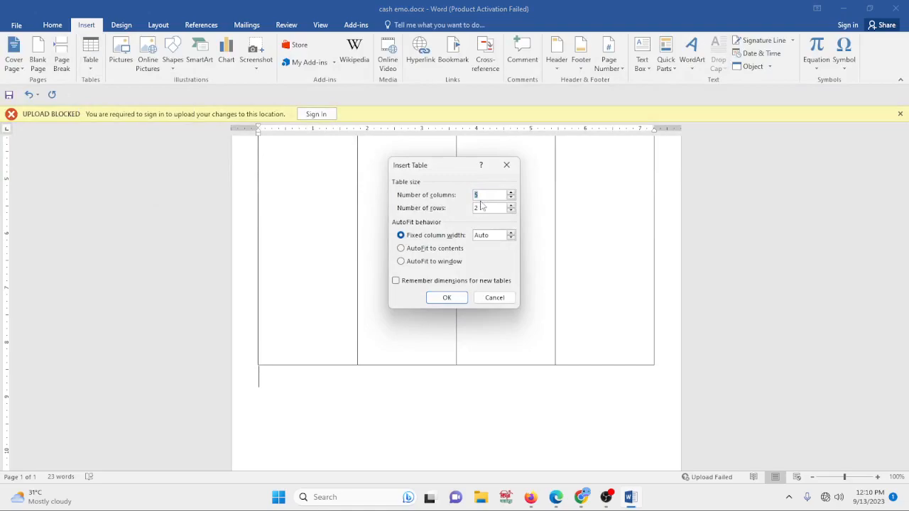
pyautogui.press('BackSpace')
pyautogui.write('2')
pyautogui.click(447, 297)
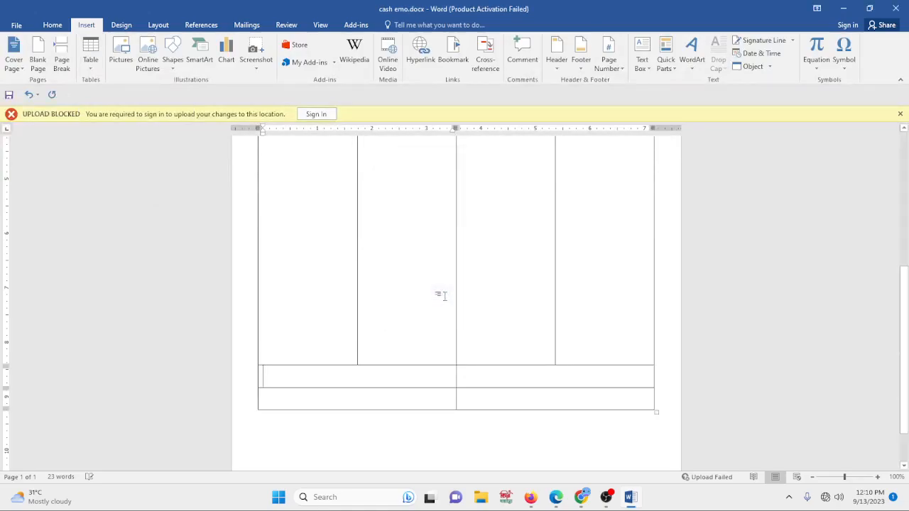
pyautogui.moveTo(251, 373)
pyautogui.mouseDown()
pyautogui.moveTo(310, 383)
pyautogui.moveTo(446, 442)
pyautogui.mouseUp()
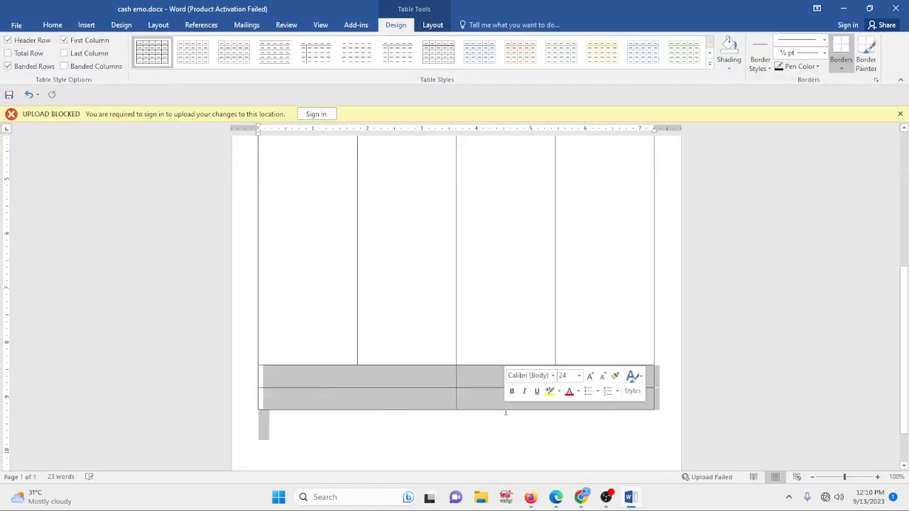
pyautogui.press('BackSpace')
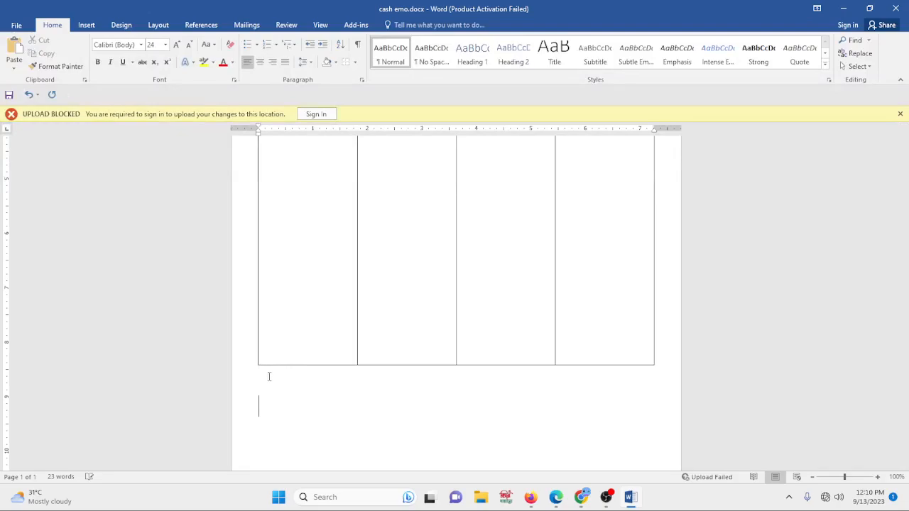
# - Insert a two-column, two-row table below the item table
pyautogui.scroll(-2, 284, 384)
pyautogui.click(86, 25)
pyautogui.click(90, 51)
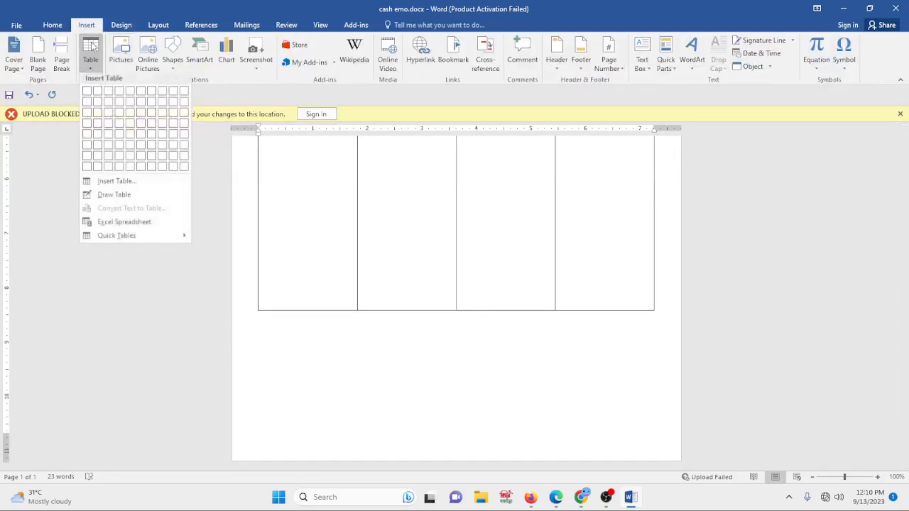
pyautogui.click(99, 103)
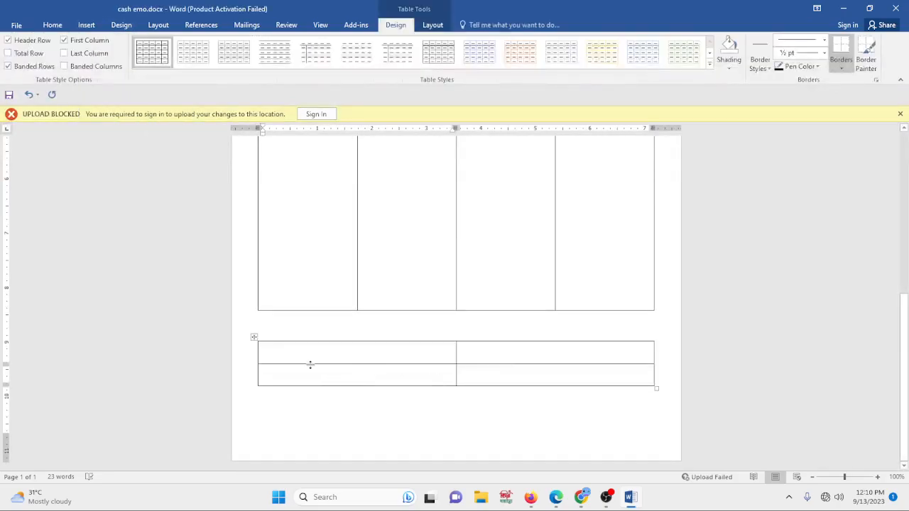
# - Check the reference image, then set the new table's font size to 12
pyautogui.click(581, 497)
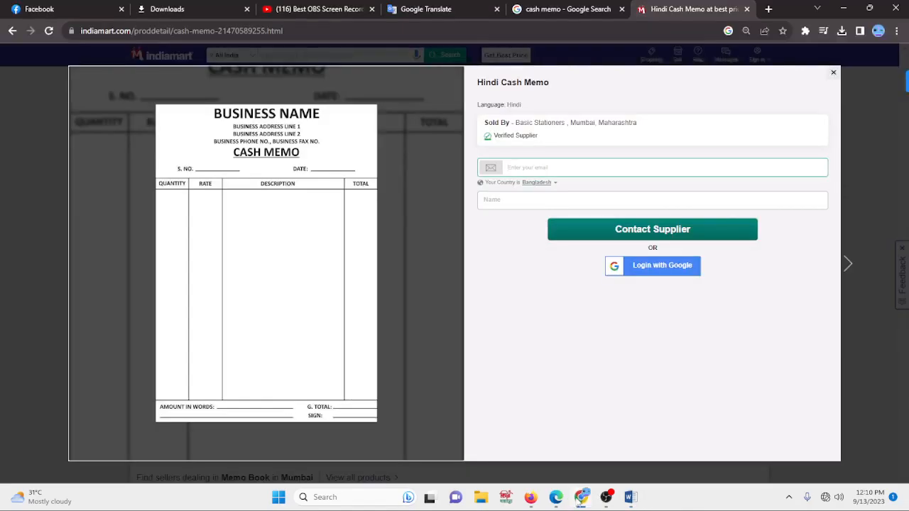
pyautogui.click(628, 499)
pyautogui.moveTo(293, 349); pyautogui.dragTo(512, 370)
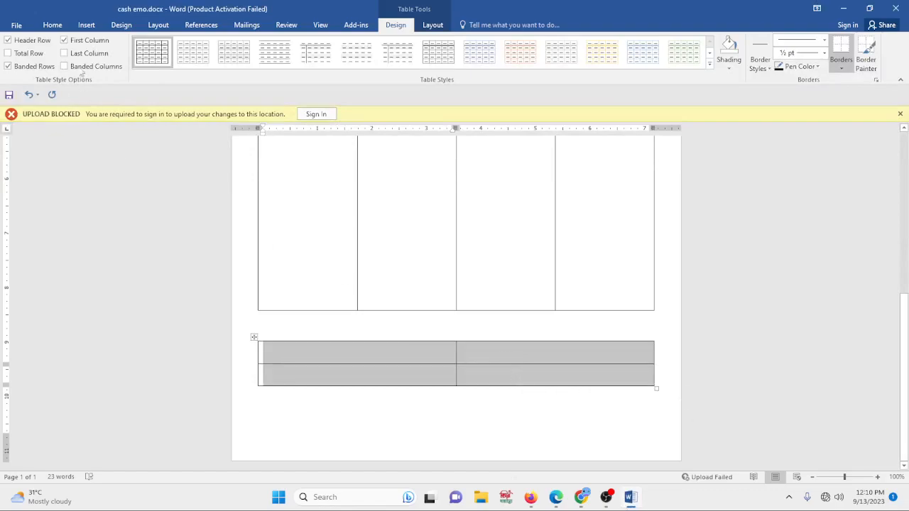
pyautogui.click(52, 25)
pyautogui.click(165, 44)
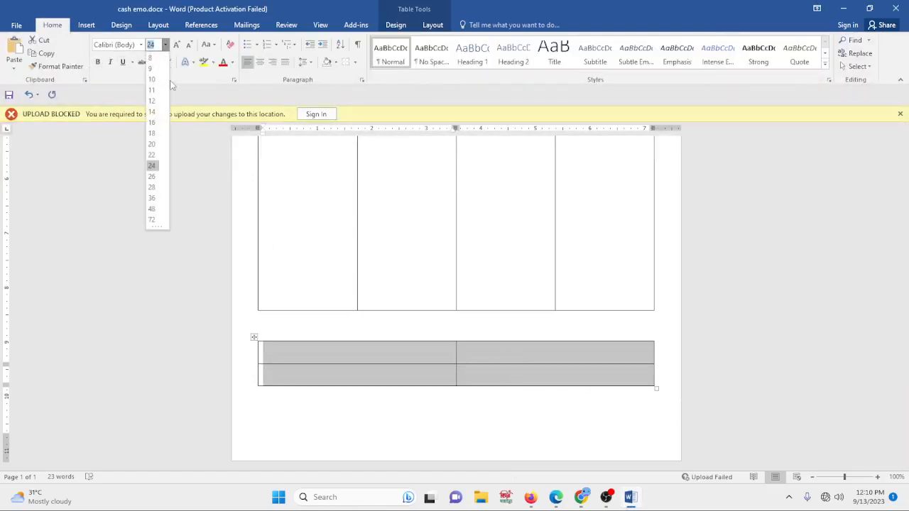
pyautogui.click(151, 99)
# - Enter Amount Details followed by a dotted line in the new table's first cell
pyautogui.click(355, 340)
pyautogui.click(314, 345)
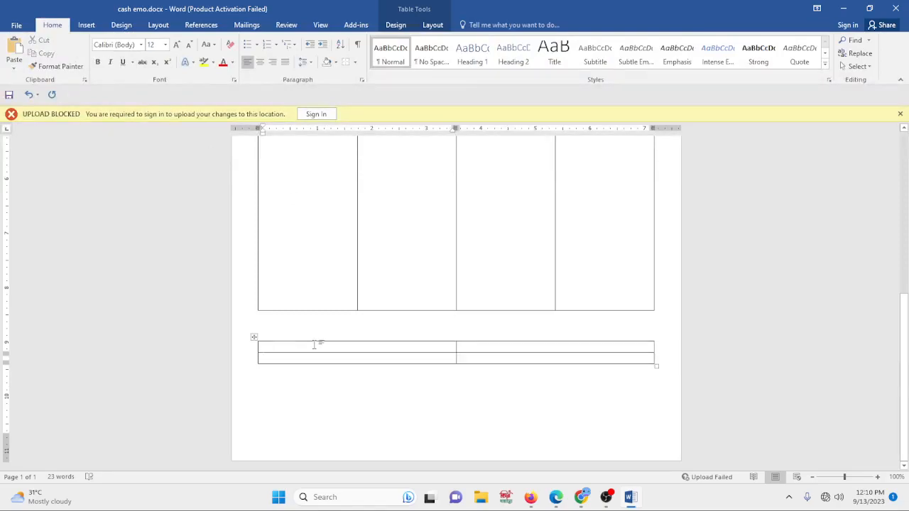
pyautogui.write('Amount')
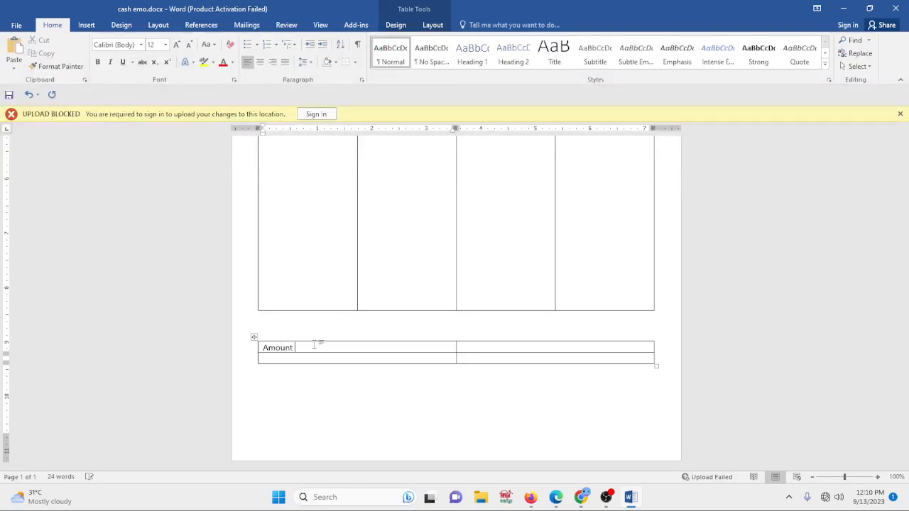
pyautogui.write(' Details................................................')
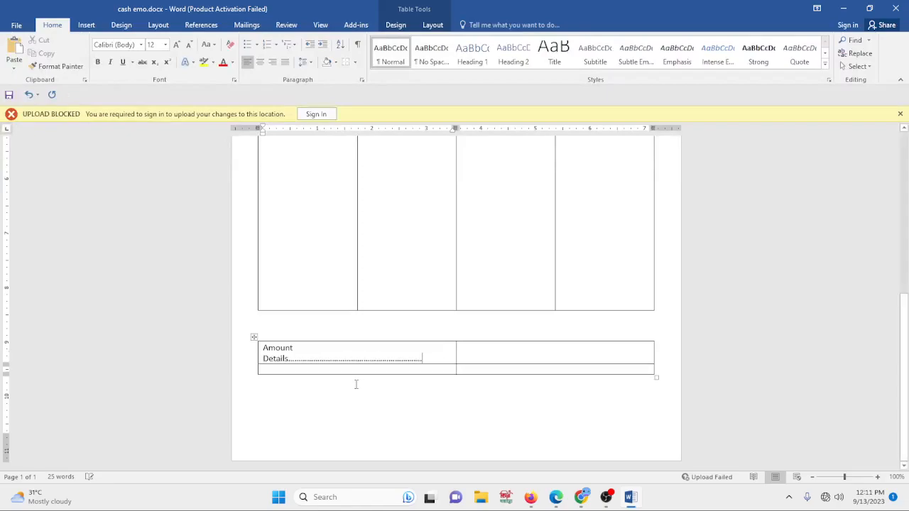
# - Insert a colon after Amount Details and trim the dotted line so it fits on one line
pyautogui.press('BackSpace')
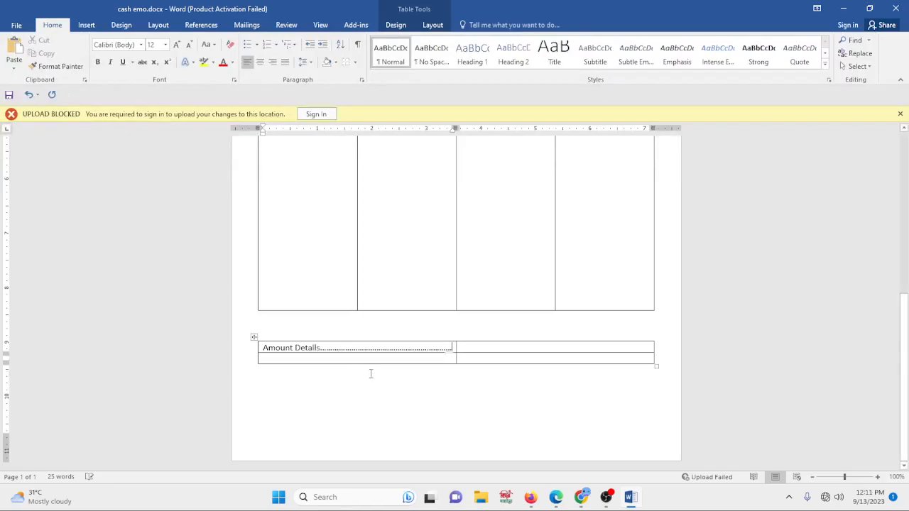
pyautogui.doubleClick(319, 347)
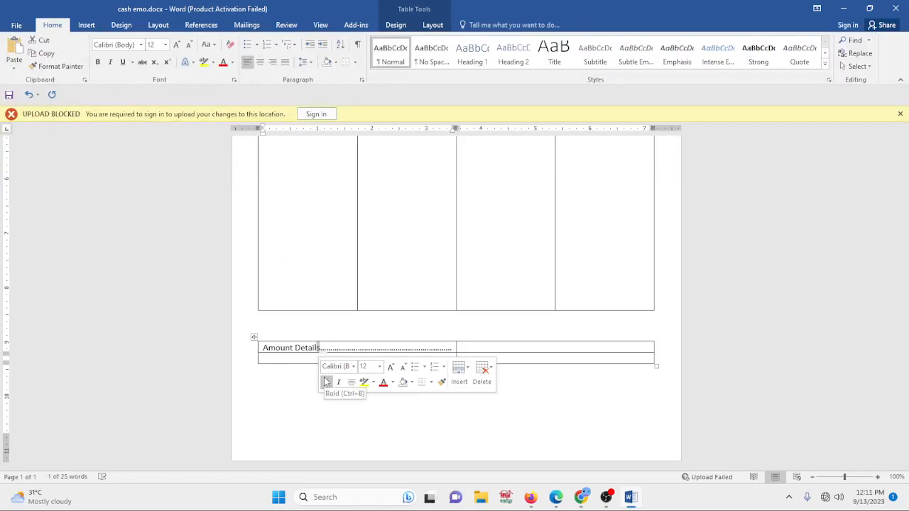
pyautogui.click(322, 348)
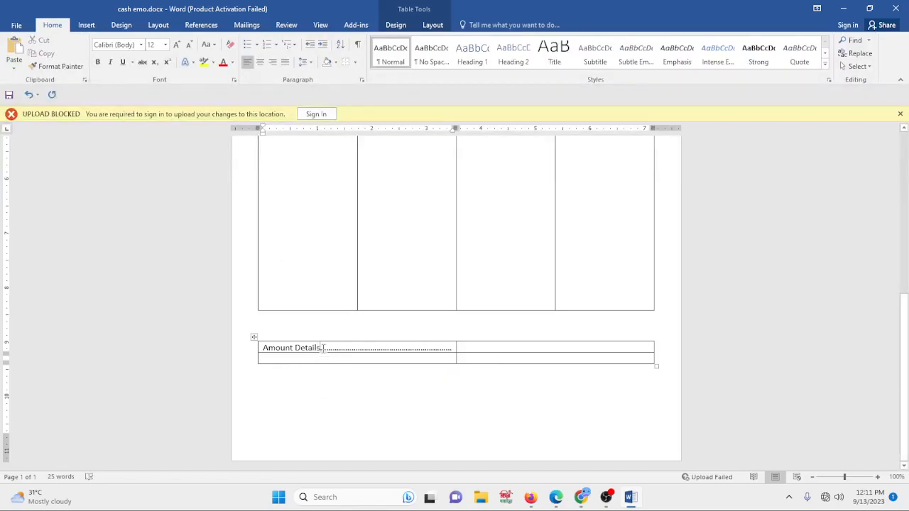
pyautogui.write(': ')
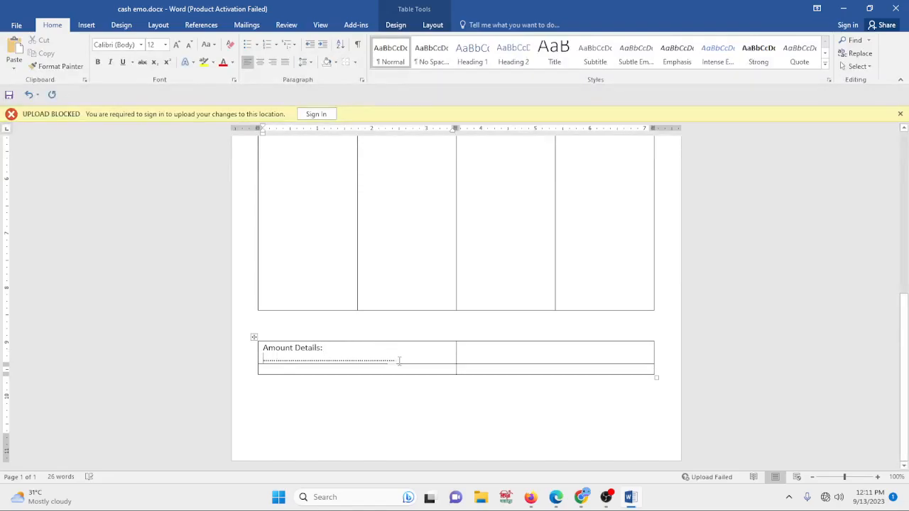
pyautogui.write('..........')
pyautogui.press('BackSpace')
pyautogui.press('BackSpace')
pyautogui.press('BackSpace')
pyautogui.press('BackSpace')
pyautogui.press('BackSpace')
pyautogui.press('BackSpace')
pyautogui.press('BackSpace')
pyautogui.press('BackSpace')
pyautogui.press('BackSpace')
pyautogui.press('BackSpace')
pyautogui.press('BackSpace')
pyautogui.press('BackSpace')
pyautogui.press('BackSpace')
pyautogui.press('BackSpace')
pyautogui.press('BackSpace')
pyautogui.press('BackSpace')
pyautogui.press('BackSpace')
pyautogui.press('BackSpace')
pyautogui.press('BackSpace')
pyautogui.press('BackSpace')
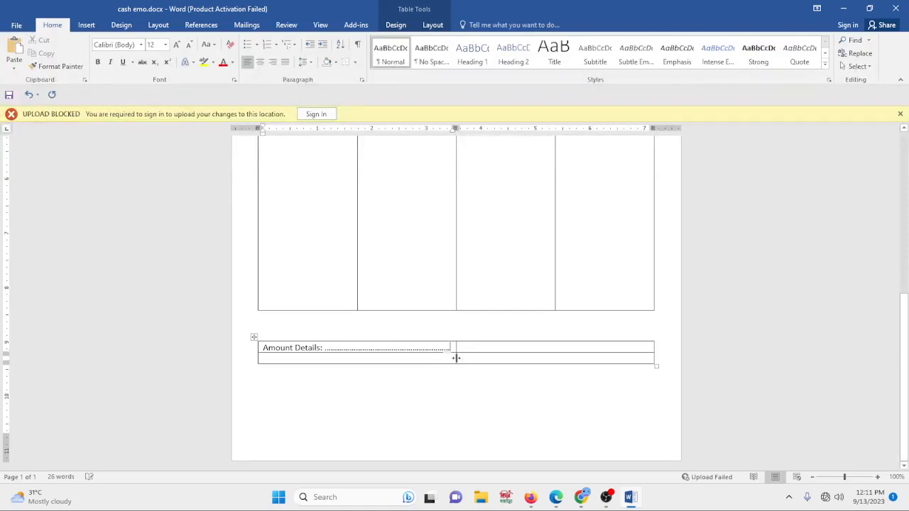
# - Fill the second row's first cell of the amount details table with a dotted line
pyautogui.click(290, 357)
pyautogui.write('.')
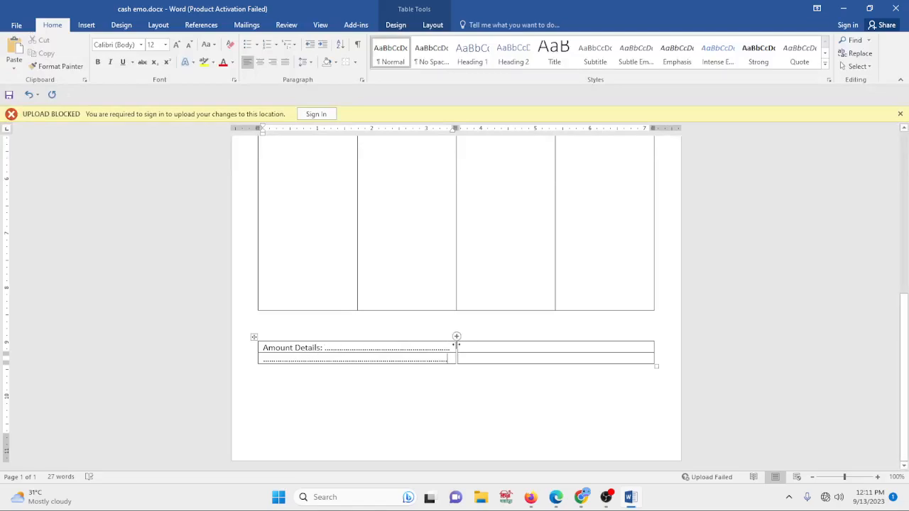
# - Check the reference image, then enter Sub Total: and Sign:, each followed by a dotted line, in the right-hand cells
pyautogui.click(488, 340)
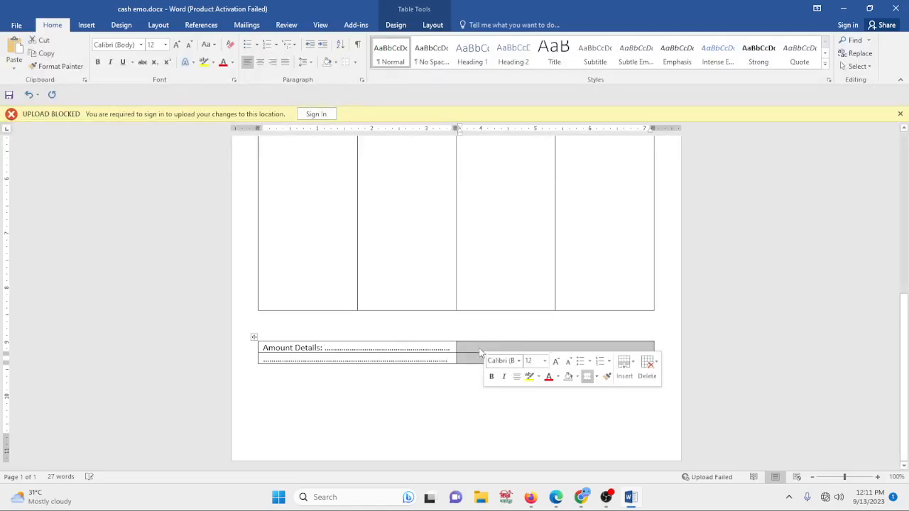
pyautogui.click(480, 347)
pyautogui.click(581, 497)
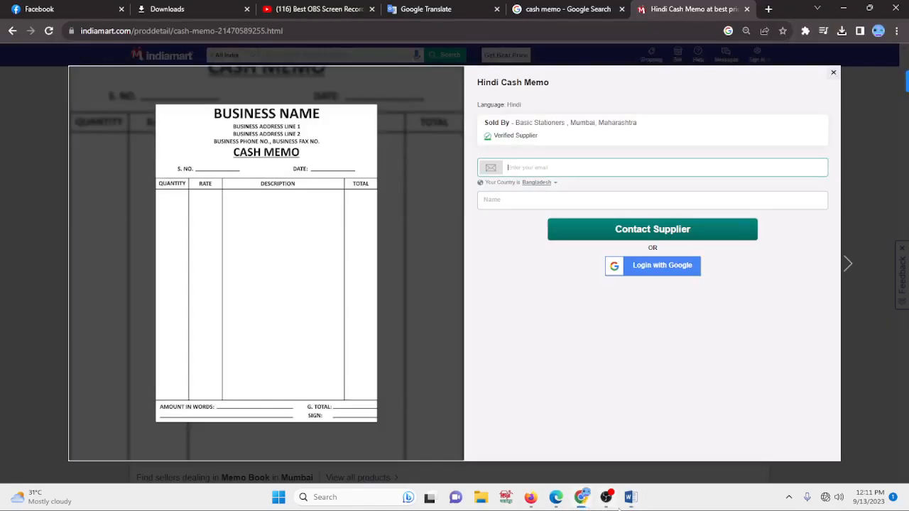
pyautogui.moveTo(631, 501)
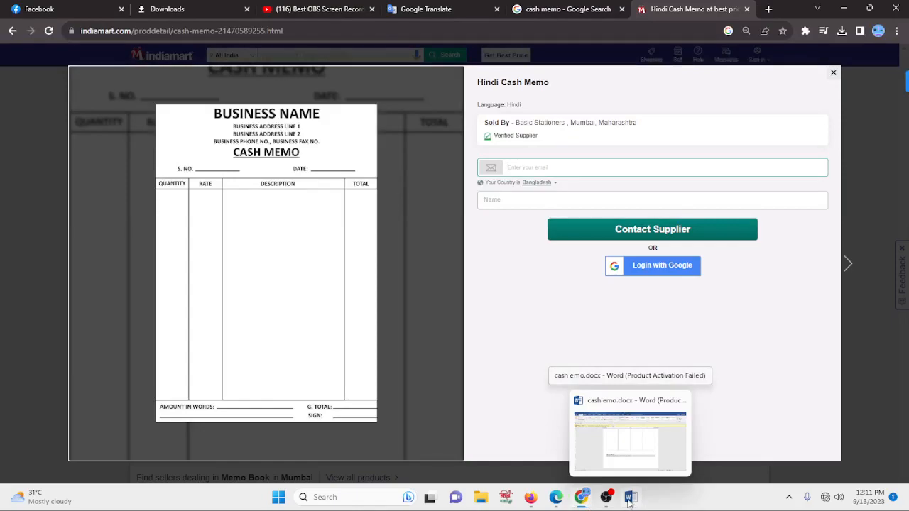
pyautogui.click(628, 499)
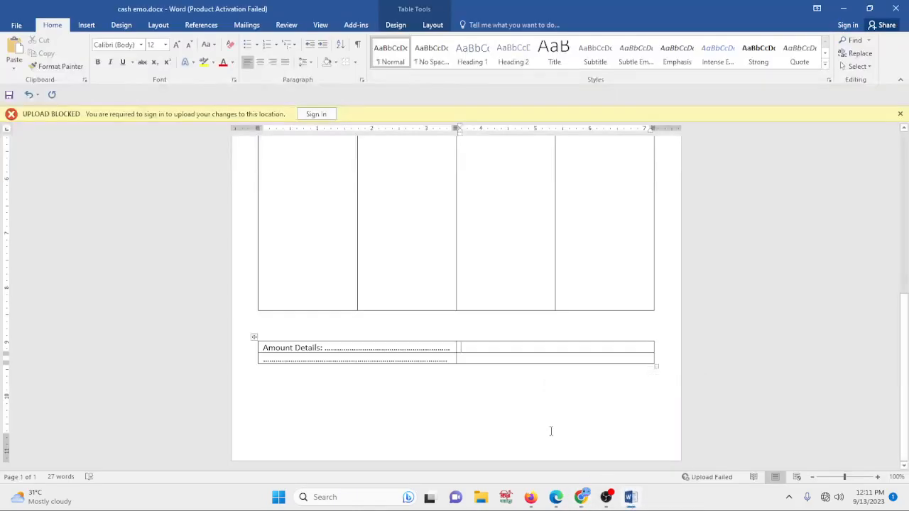
pyautogui.write('Su')
pyautogui.write('Si')
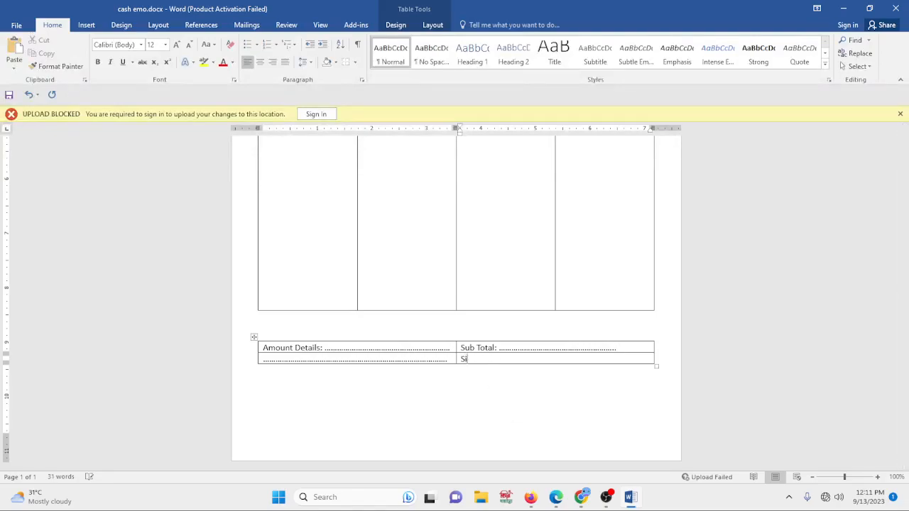
pyautogui.write('gn')
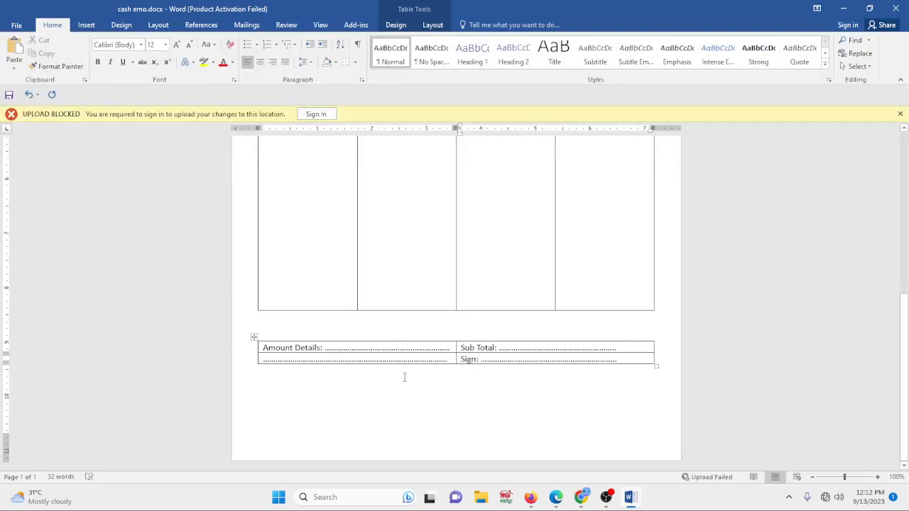
# - Try to remove the borders from the amount details table
pyautogui.click(455, 364)
pyautogui.click(490, 397)
pyautogui.moveTo(261, 324); pyautogui.dragTo(382, 369)
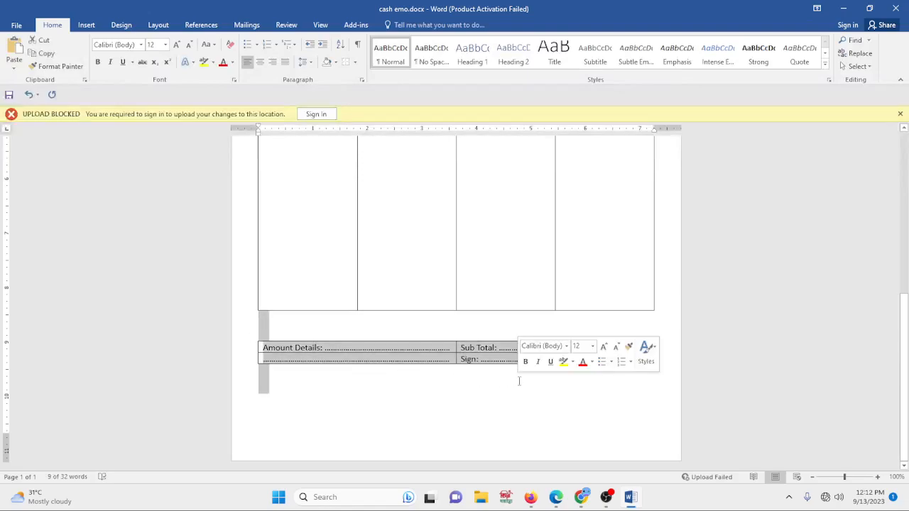
pyautogui.click(355, 63)
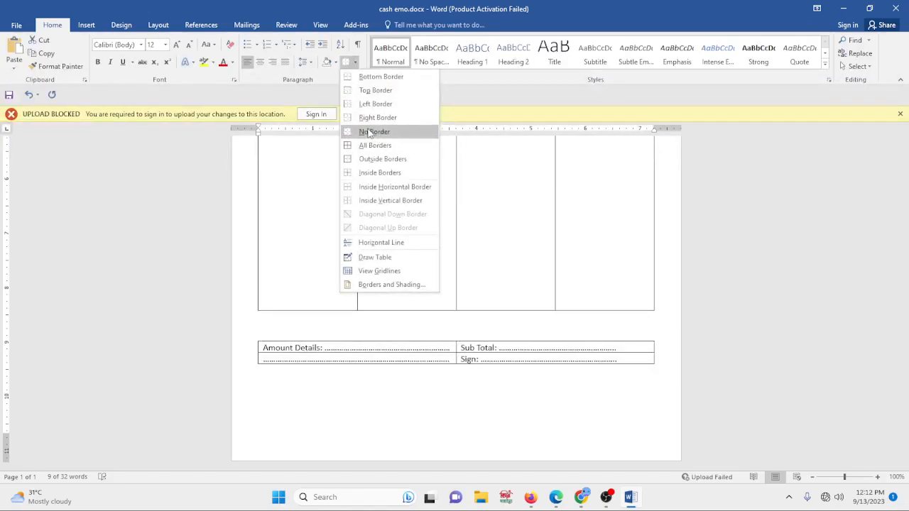
pyautogui.click(374, 133)
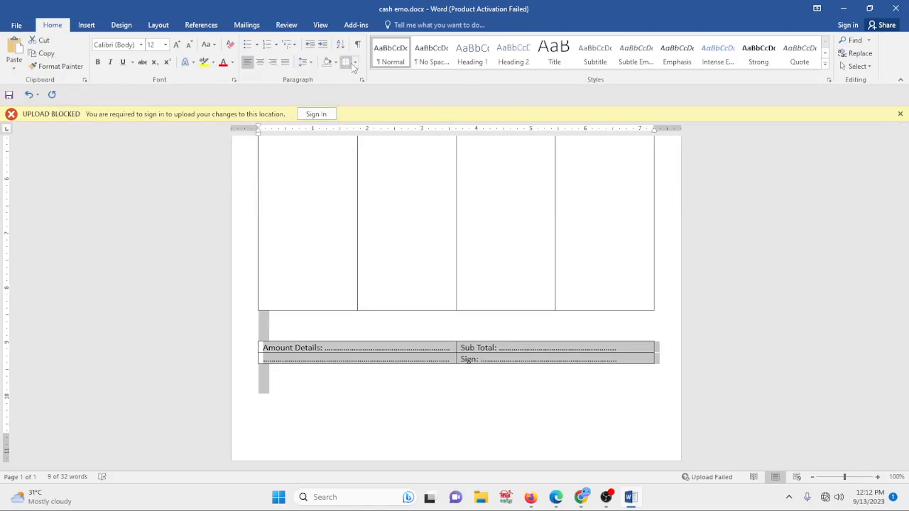
pyautogui.click(320, 410)
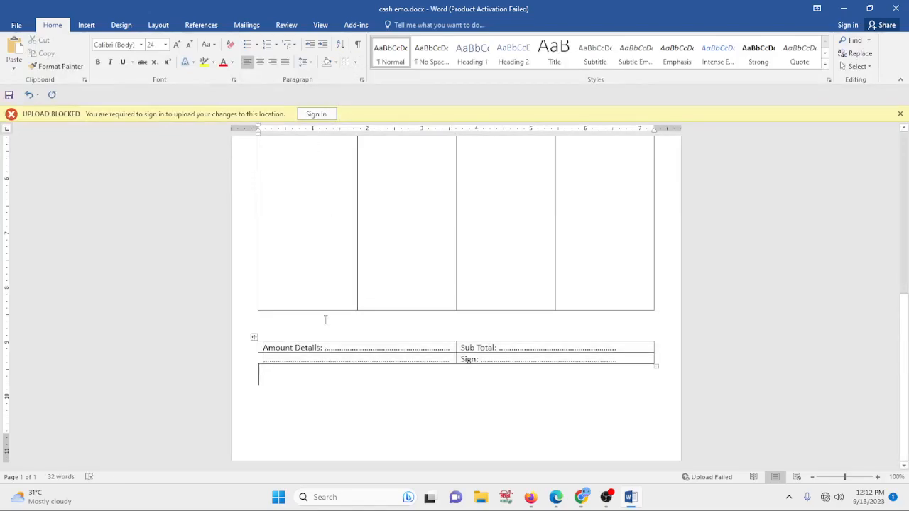
pyautogui.moveTo(286, 330); pyautogui.dragTo(328, 367)
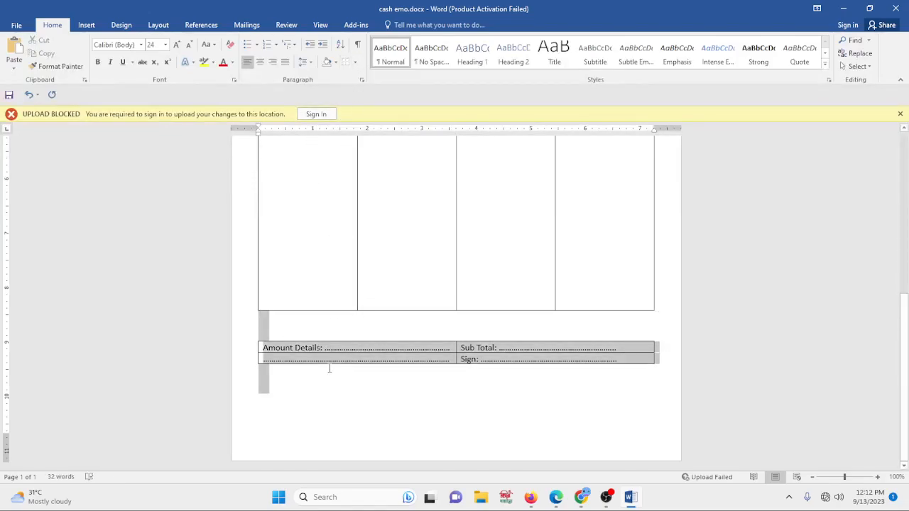
pyautogui.click(355, 62)
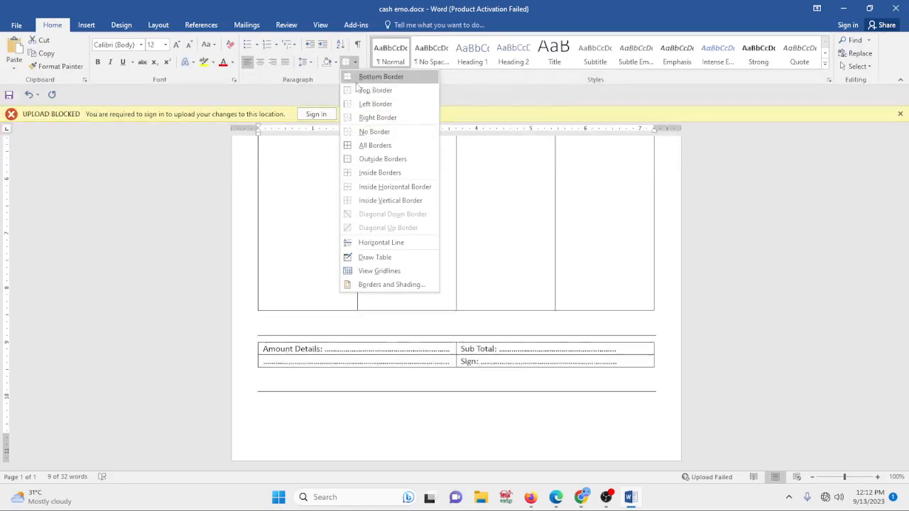
pyautogui.click(336, 465)
# - Remove all borders from the amount details table's cells
pyautogui.click(301, 360)
pyautogui.moveTo(274, 347); pyautogui.dragTo(502, 352)
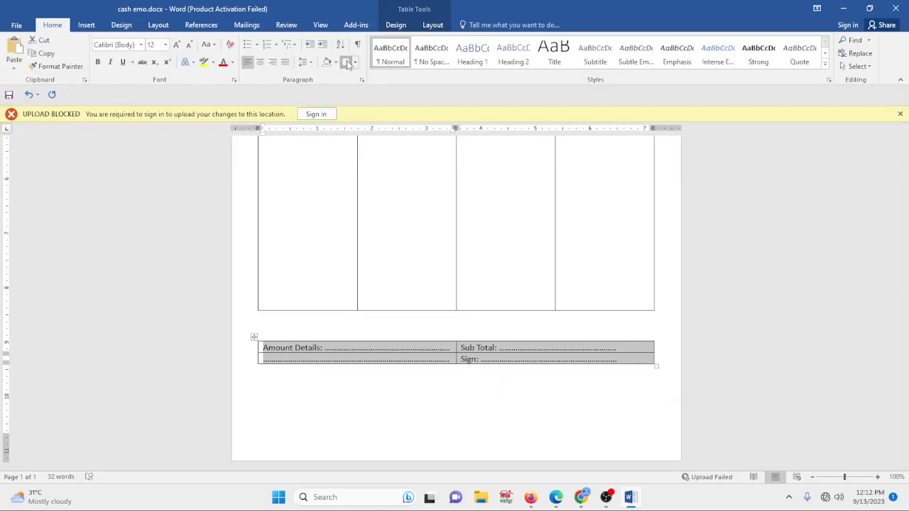
pyautogui.click(346, 62)
pyautogui.click(364, 395)
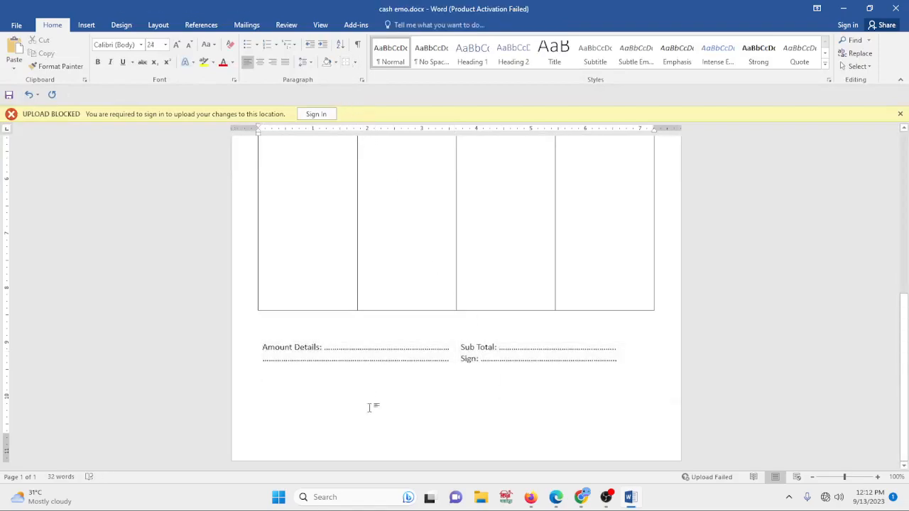
# - Review the whole cash memo layout on the page
pyautogui.scroll(10, 508, 397)
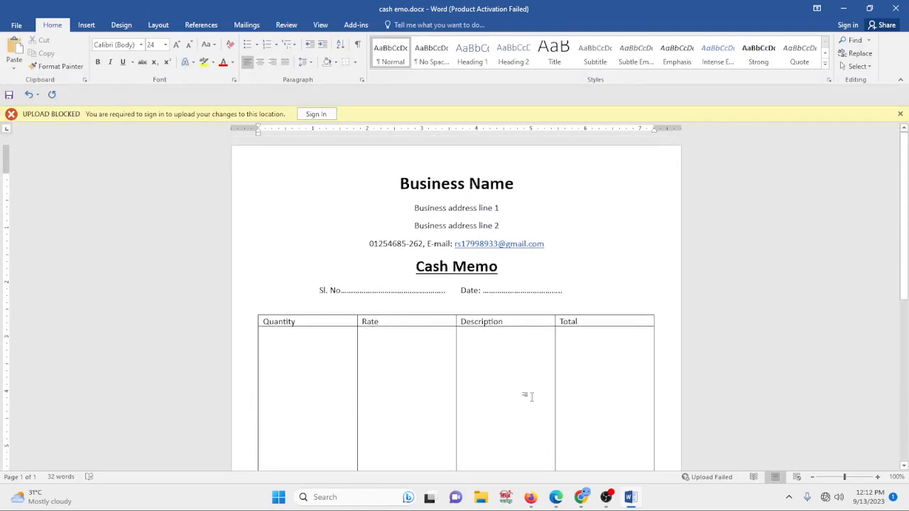
pyautogui.scroll(-2, 537, 393)
pyautogui.scroll(-5, 511, 325)
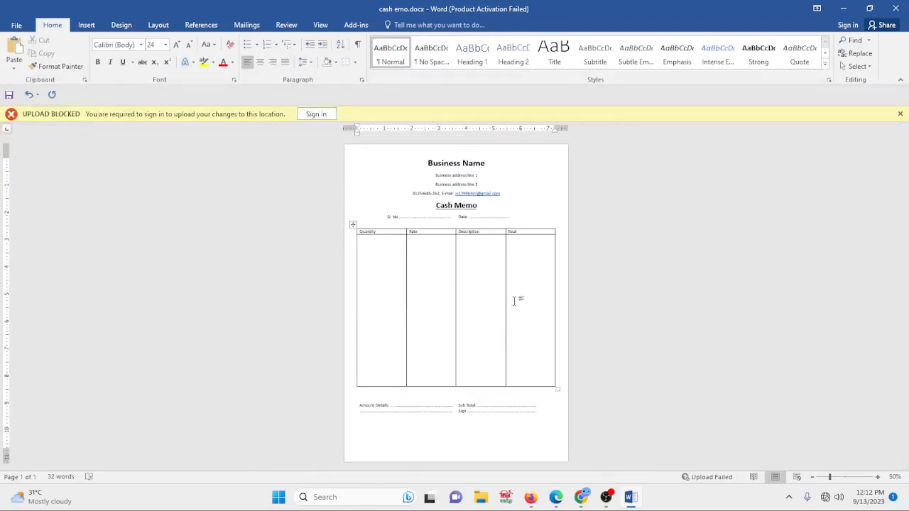
pyautogui.scroll(1, 519, 262)
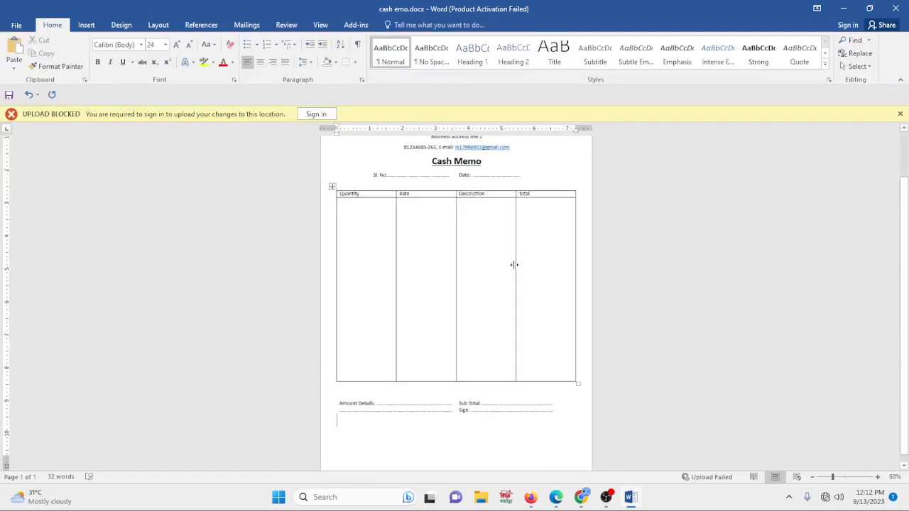
pyautogui.scroll(2, 511, 264)
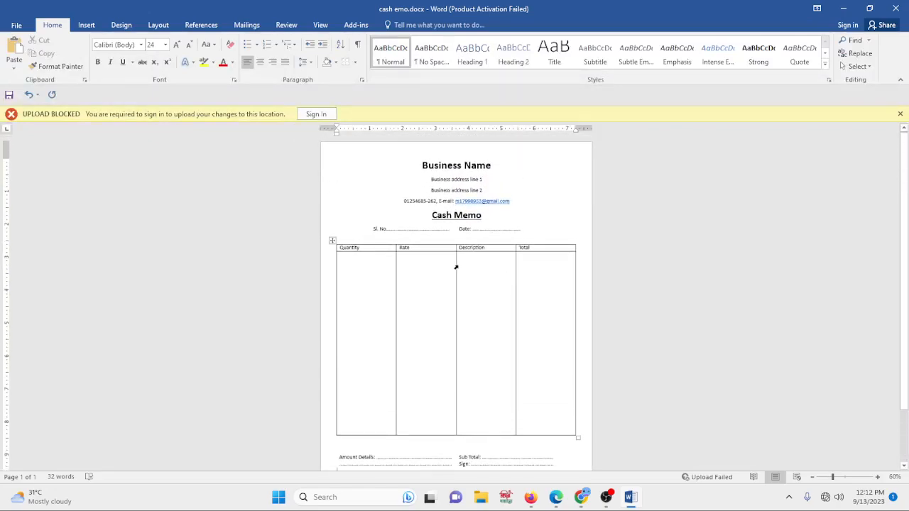
pyautogui.scroll(4, 362, 289)
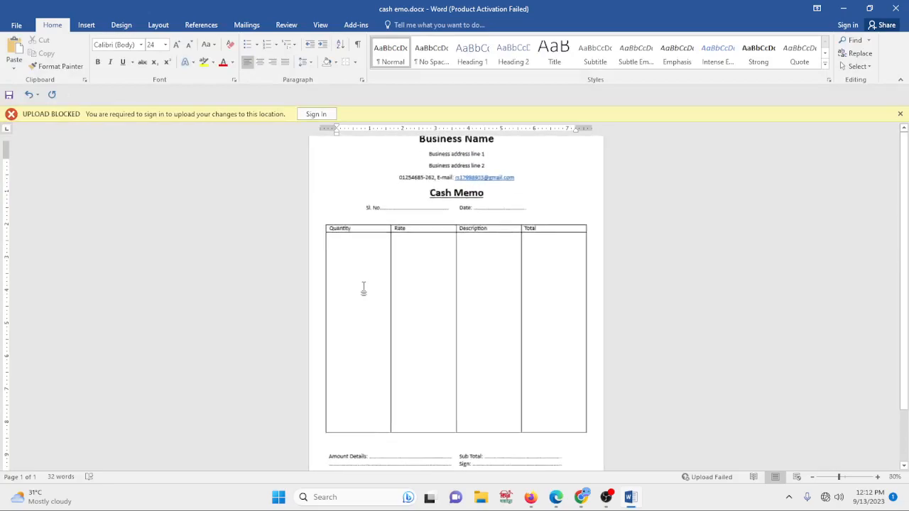
pyautogui.scroll(1, 328, 239)
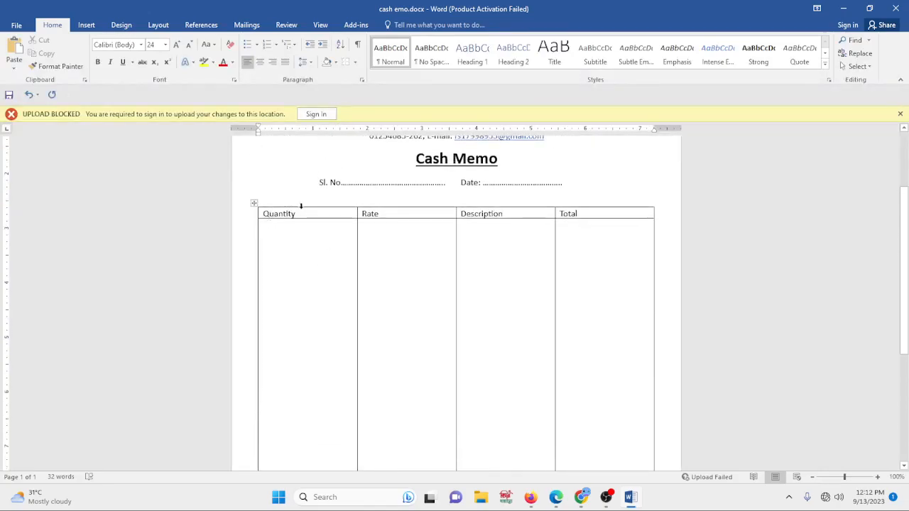
# - Shade the item table's header row with a light gray fill
pyautogui.click(259, 214)
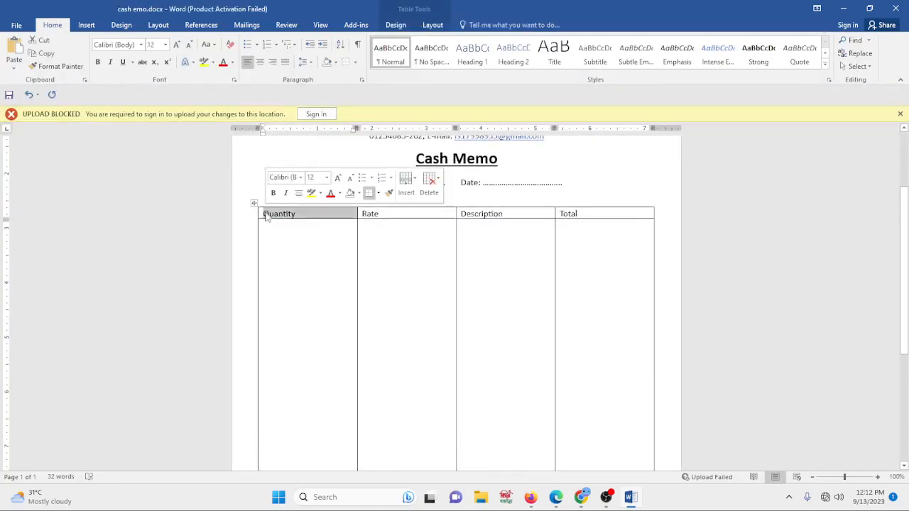
pyautogui.click(276, 223)
pyautogui.moveTo(258, 215); pyautogui.dragTo(608, 206)
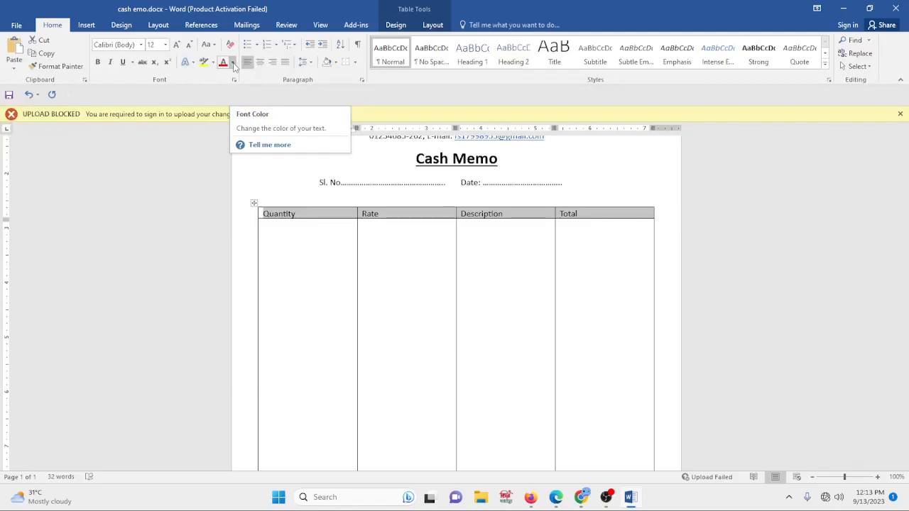
pyautogui.click(337, 63)
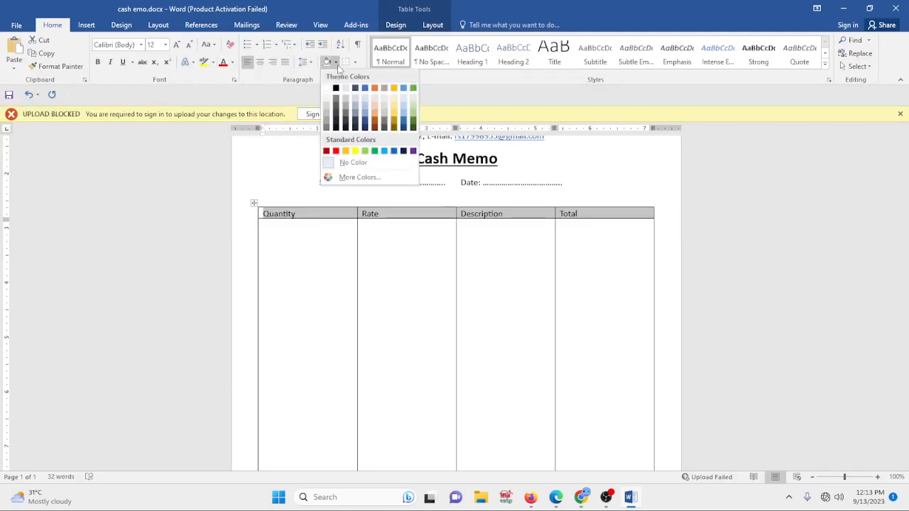
pyautogui.click(326, 117)
pyautogui.click(377, 302)
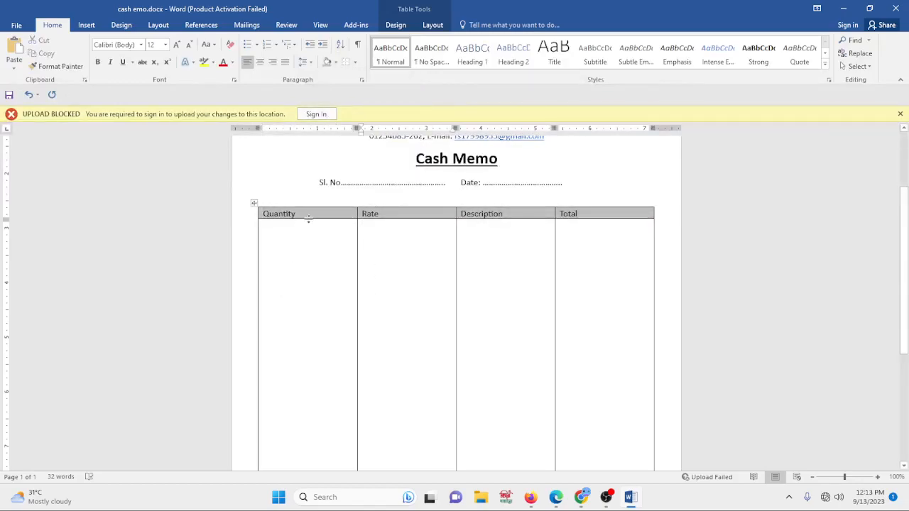
# - Make the item table's header labels Quantity, Rate, Description and Total bold
pyautogui.moveTo(306, 214); pyautogui.dragTo(252, 212)
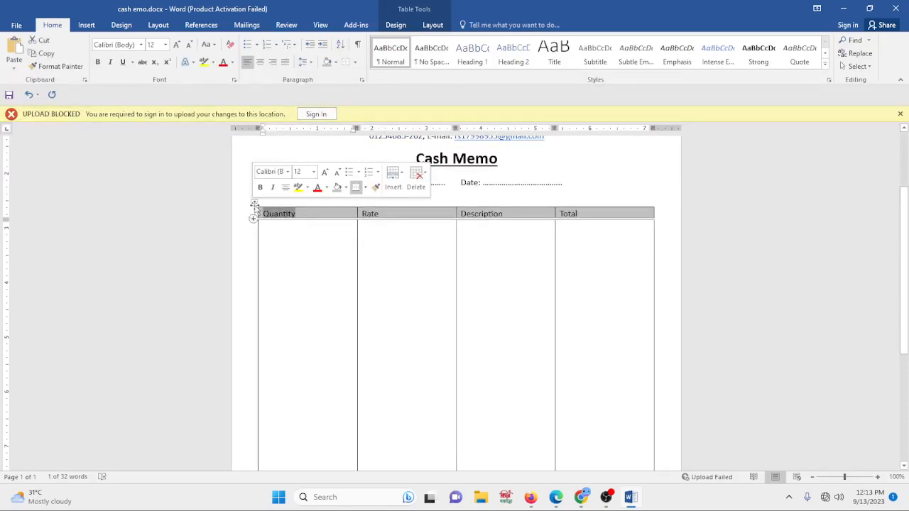
pyautogui.click(260, 188)
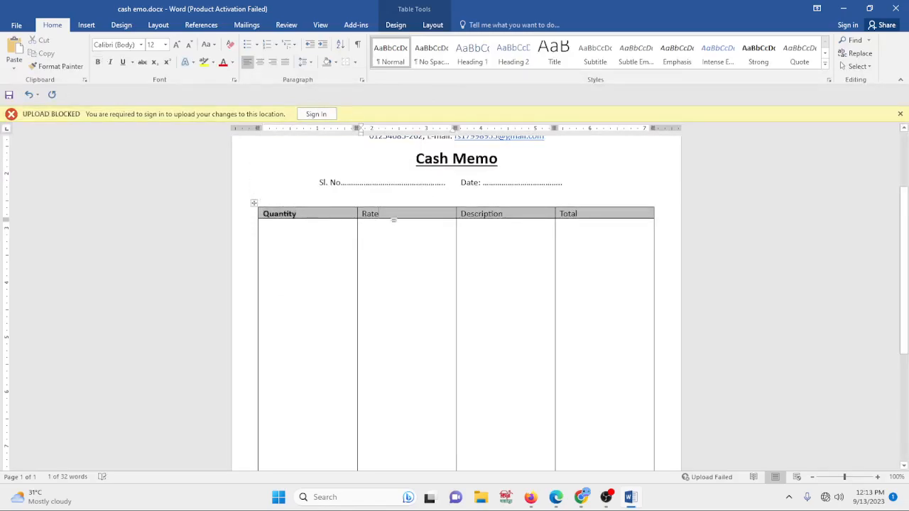
pyautogui.click(354, 222)
pyautogui.click(263, 214)
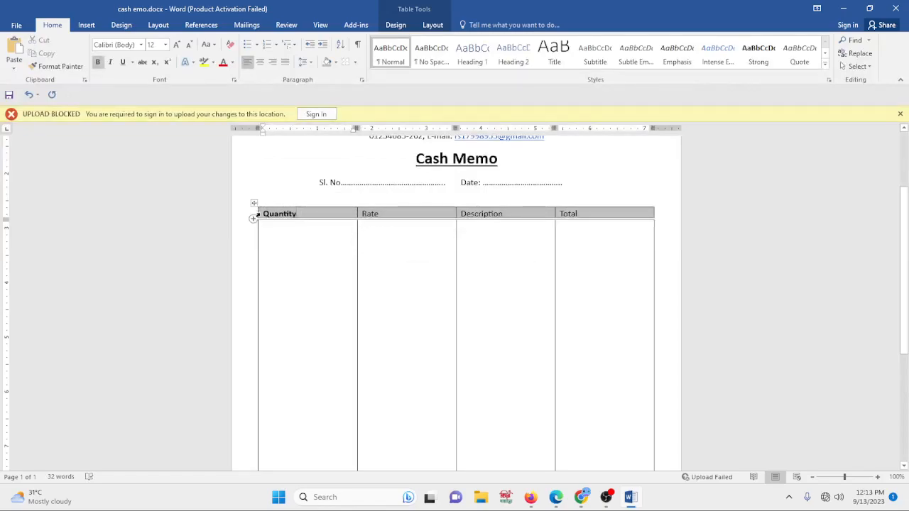
pyautogui.moveTo(262, 213); pyautogui.dragTo(588, 206)
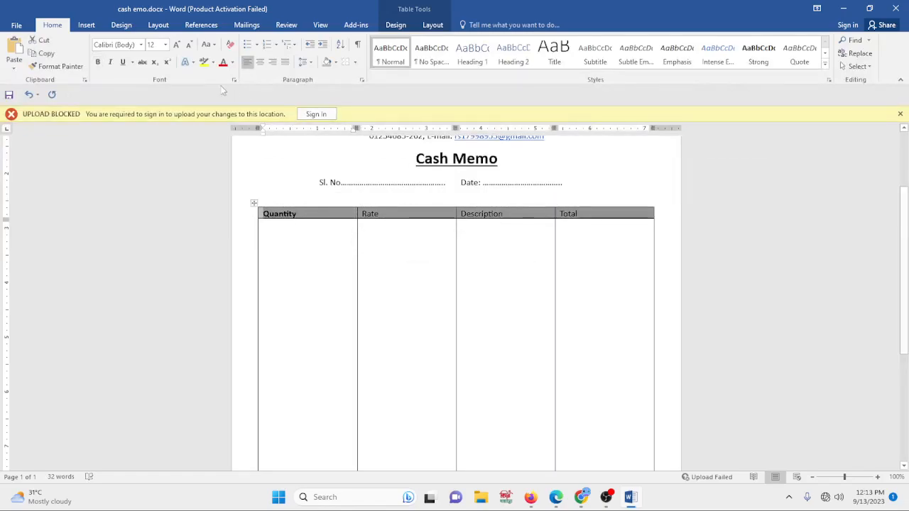
pyautogui.hotkey('ctrl', 'b')
pyautogui.click(402, 315)
pyautogui.tripleClick(305, 214)
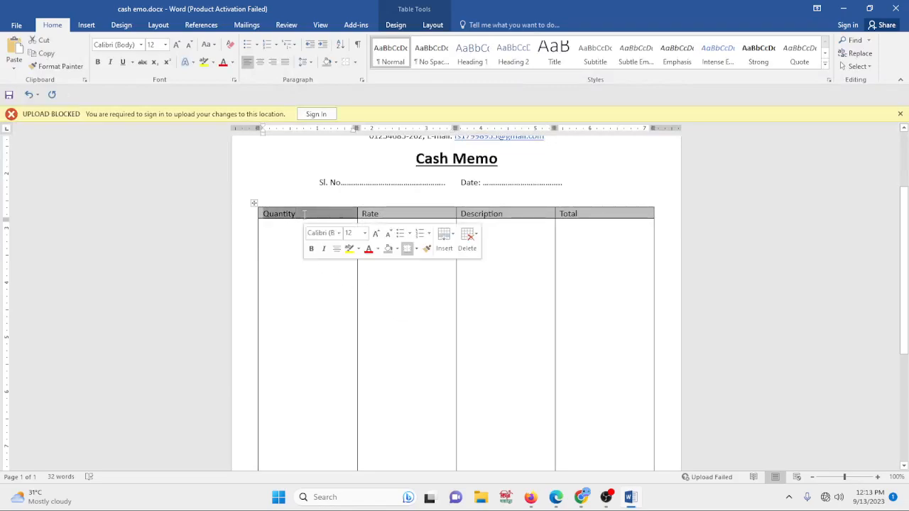
pyautogui.click(403, 291)
pyautogui.moveTo(608, 213); pyautogui.dragTo(305, 214)
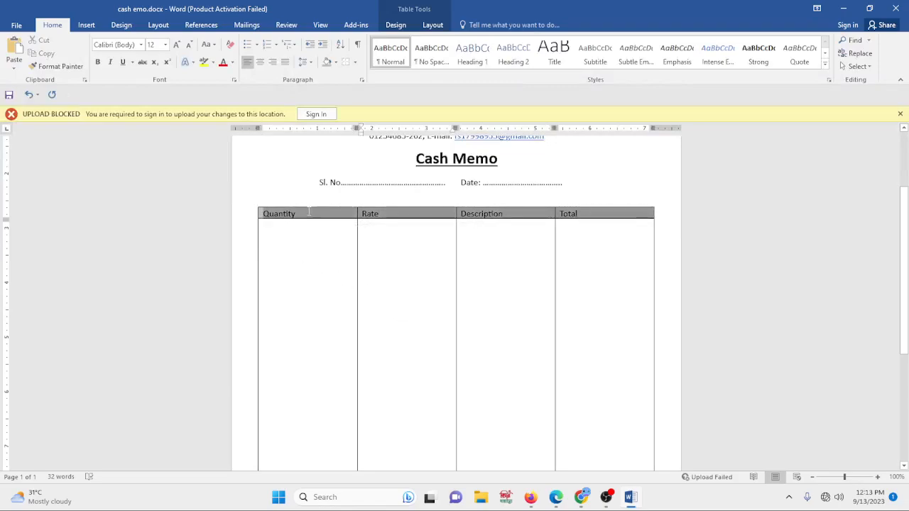
pyautogui.hotkey('ctrl', 'b')
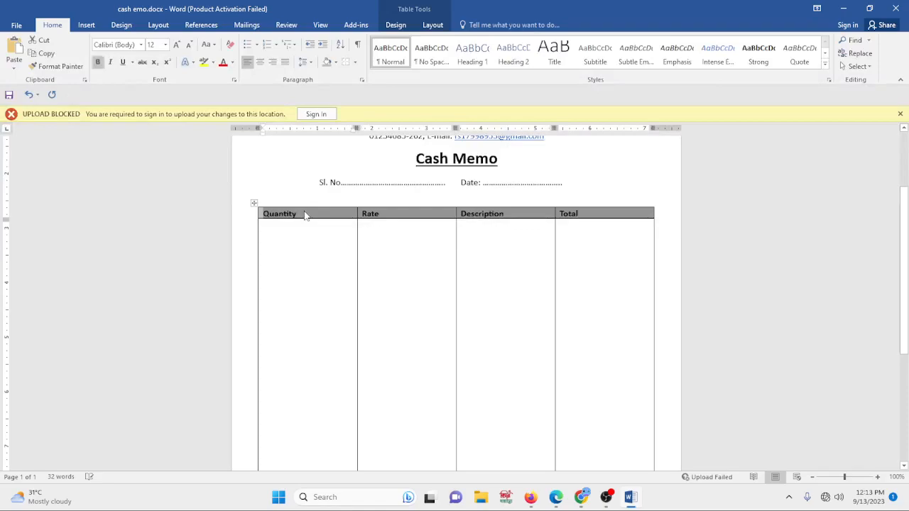
# - Review the finished cash memo template from header to footer
pyautogui.click(328, 266)
pyautogui.scroll(-5, 427, 304)
pyautogui.scroll(8, 454, 349)
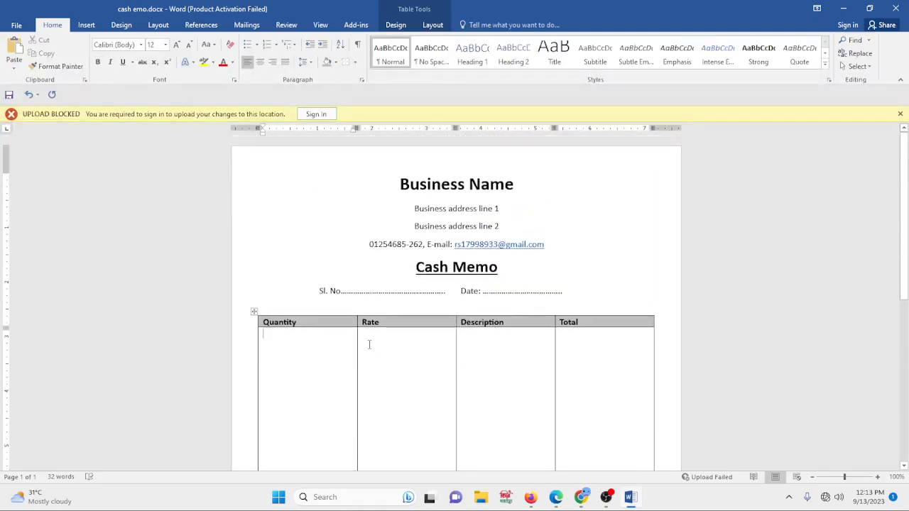
pyautogui.scroll(-5, 535, 284)
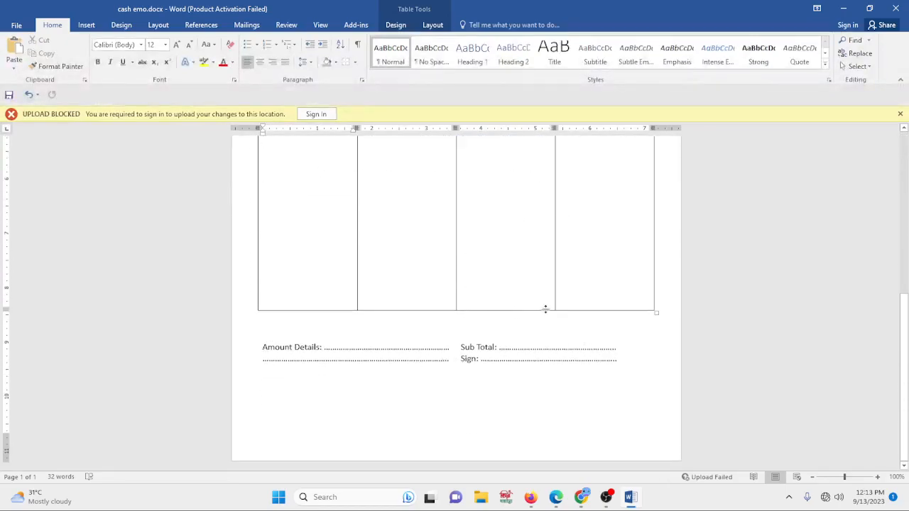
pyautogui.keyDown('ctrl'); pyautogui.scroll(-3, 430, 336); pyautogui.keyUp('ctrl')
pyautogui.scroll(6, 503, 316)
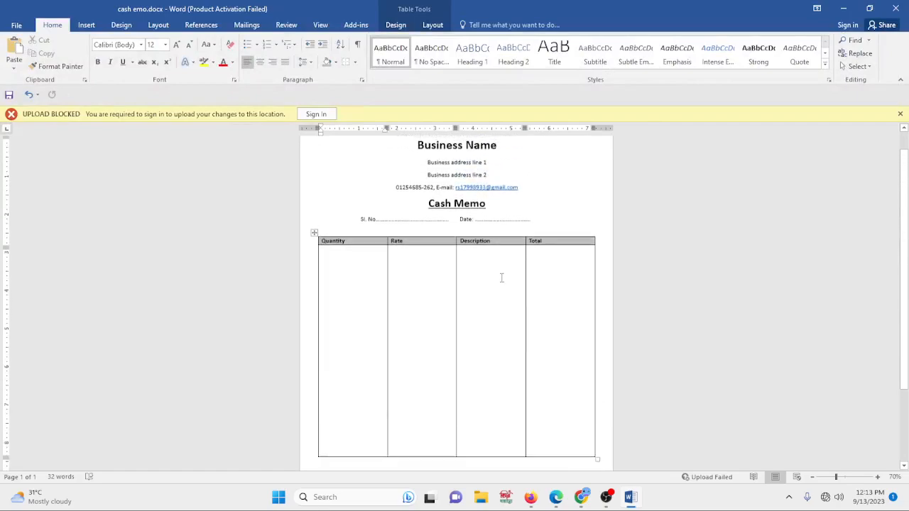
pyautogui.scroll(-3, 505, 259)
pyautogui.scroll(3, 496, 272)
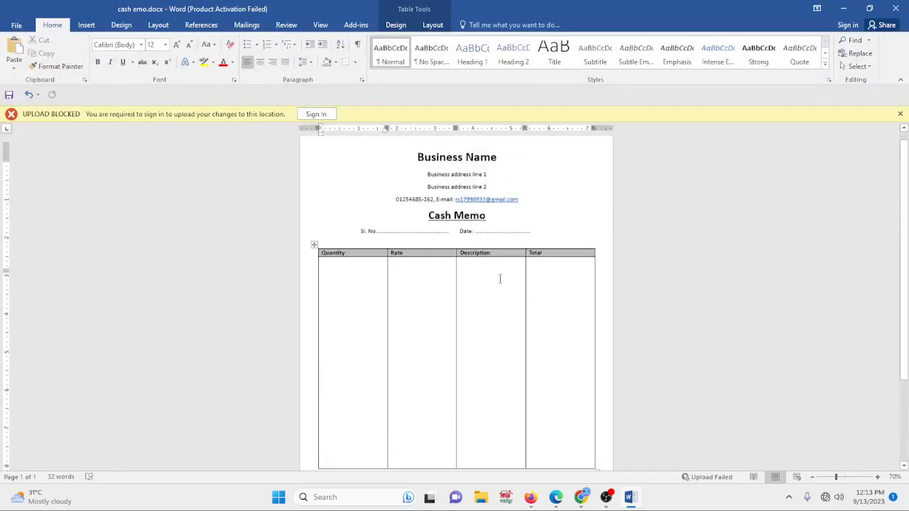
pyautogui.scroll(-3, 494, 286)
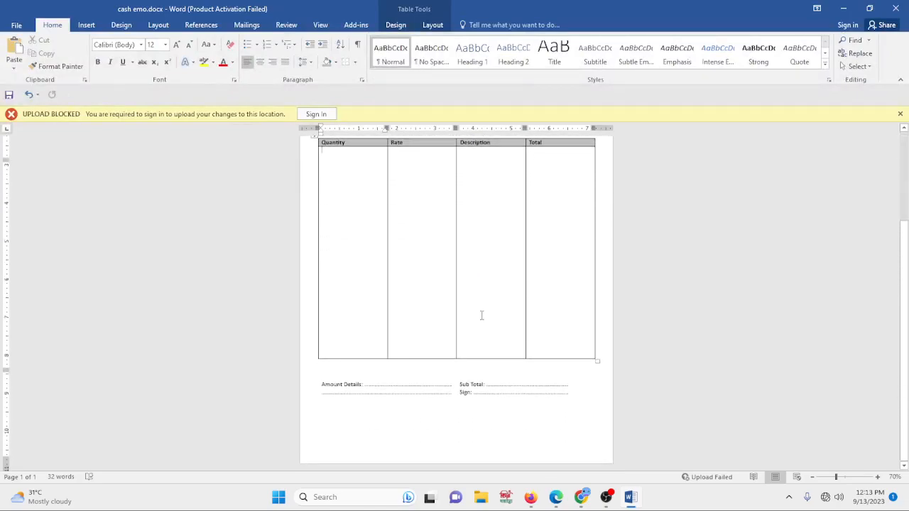
pyautogui.scroll(3, 479, 316)
pyautogui.scroll(-3, 479, 317)
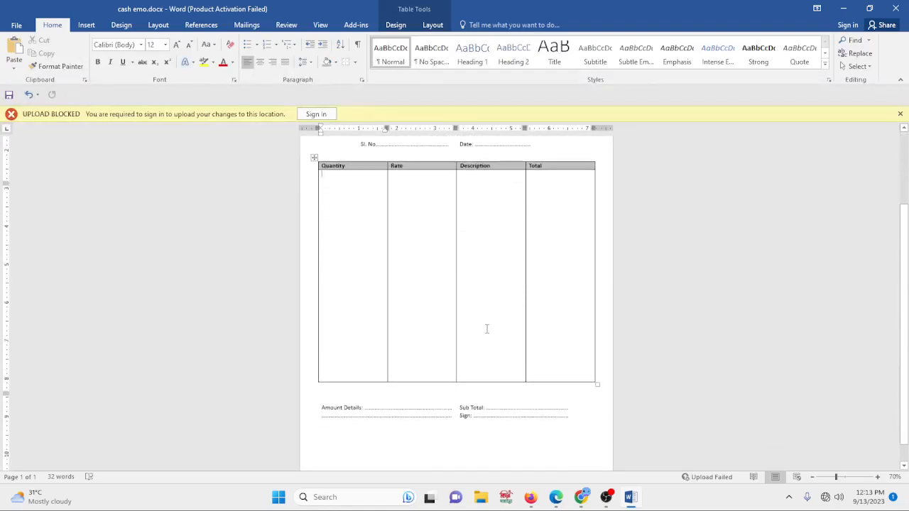
pyautogui.scroll(2, 485, 329)
pyautogui.scroll(1, 487, 293)
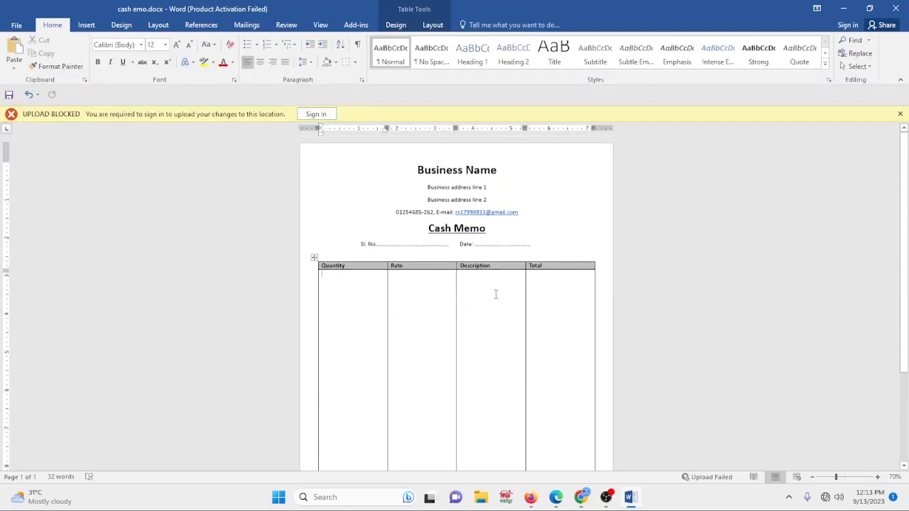